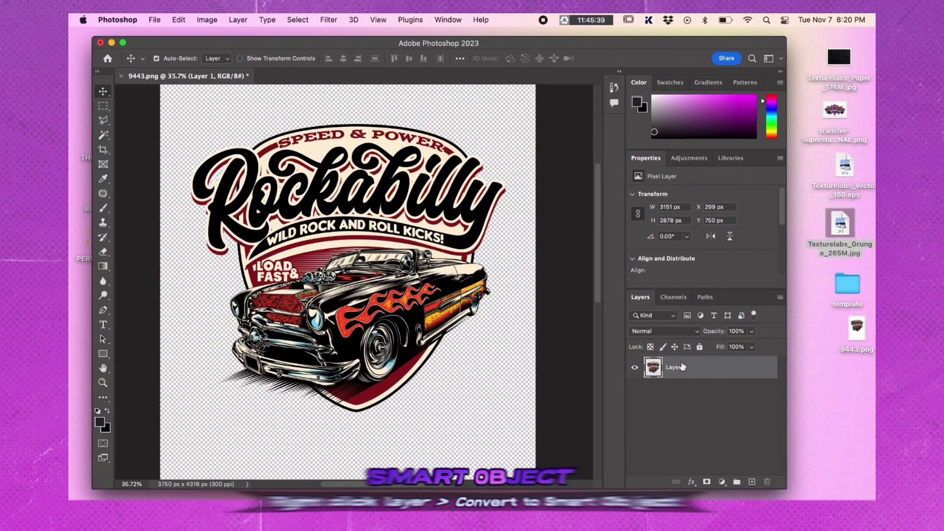
Convert Layer 1 to a Smart Object.
{"action": "right_click", "coordinate": [680, 363]}
{"action": "scroll", "coordinate": [736, 420], "scroll_direction": "down", "scroll_amount": 3}
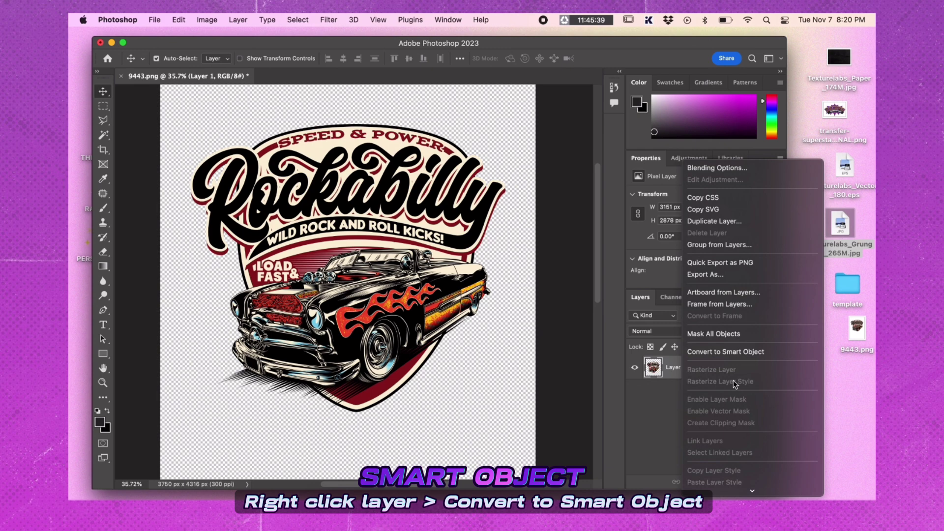
{"action": "left_click", "coordinate": [729, 363]}
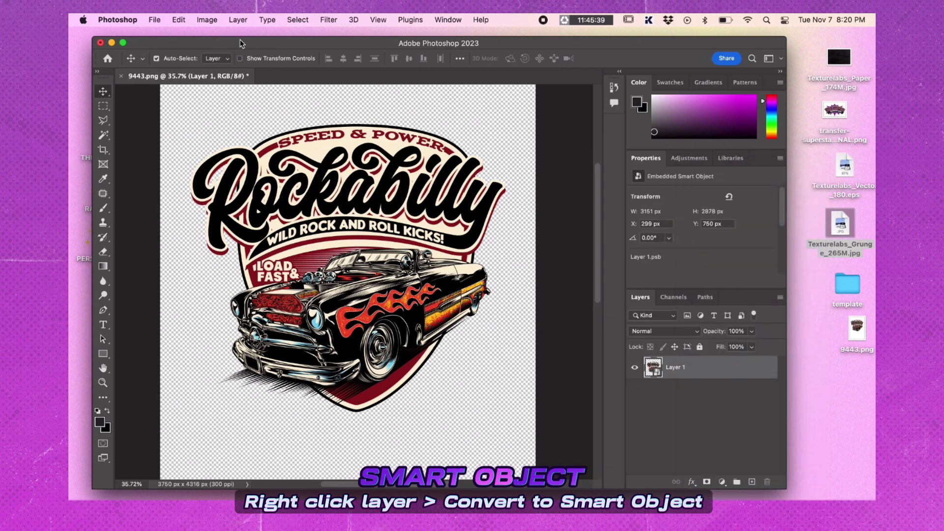
Apply Shadows/Highlights with both amounts at 100% to the artwork layer and delete the smart filter mask.
{"action": "left_click", "coordinate": [207, 20]}
{"action": "mouse_move", "coordinate": [229, 52]}
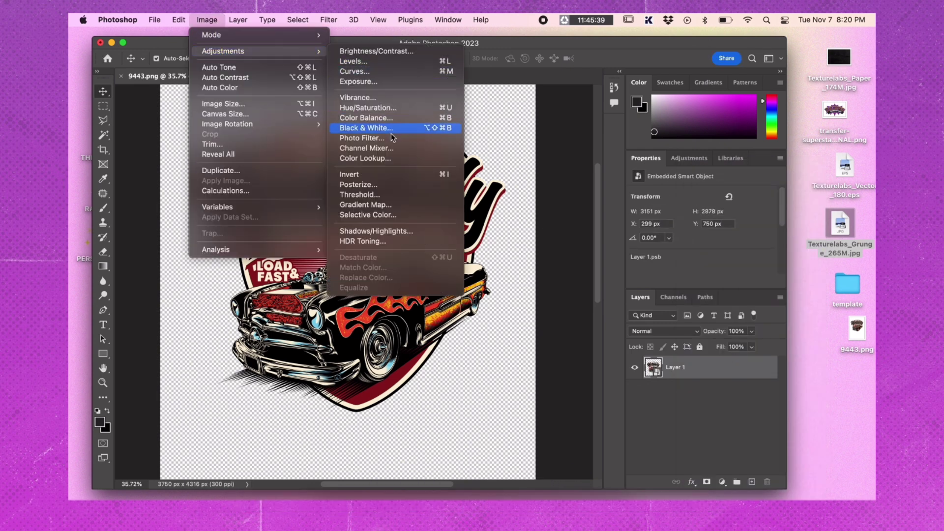
{"action": "left_click", "coordinate": [376, 231]}
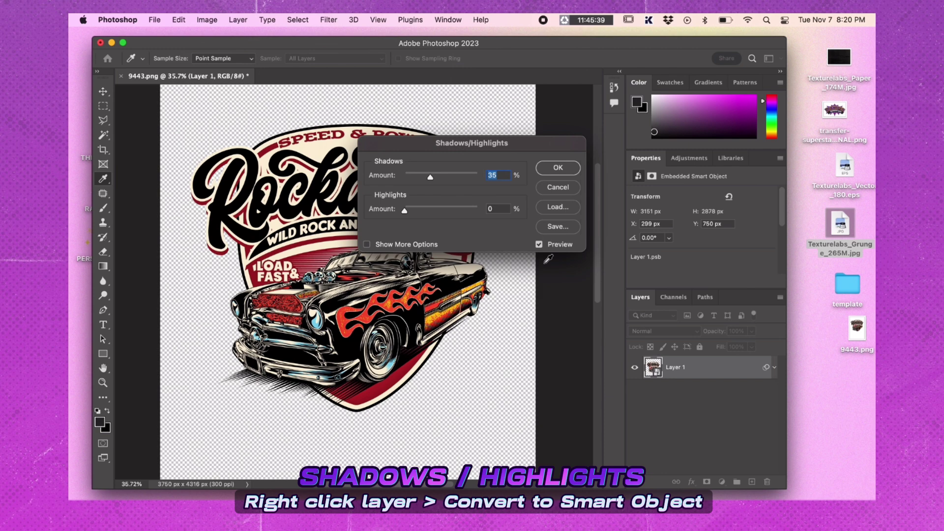
{"action": "left_click_drag", "start_coordinate": [436, 175], "coordinate": [535, 173]}
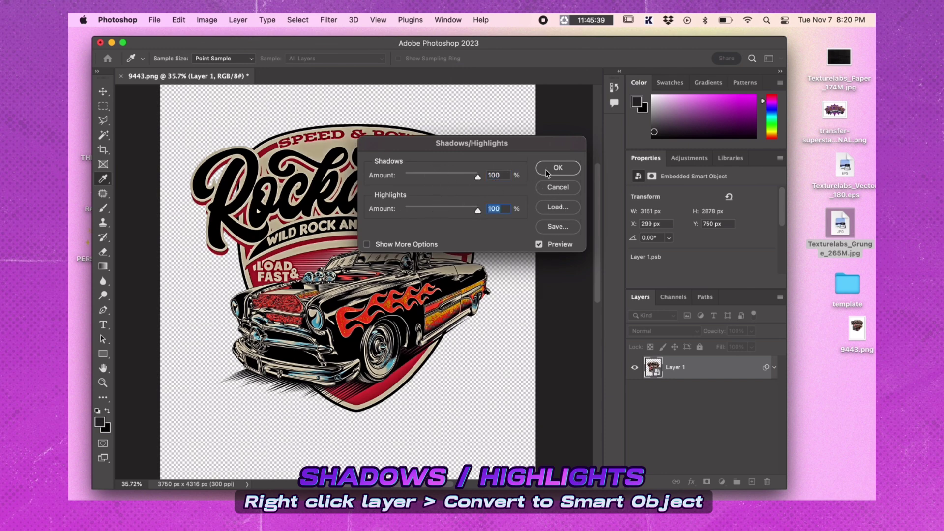
{"action": "left_click", "coordinate": [547, 167]}
{"action": "right_click", "coordinate": [700, 392]}
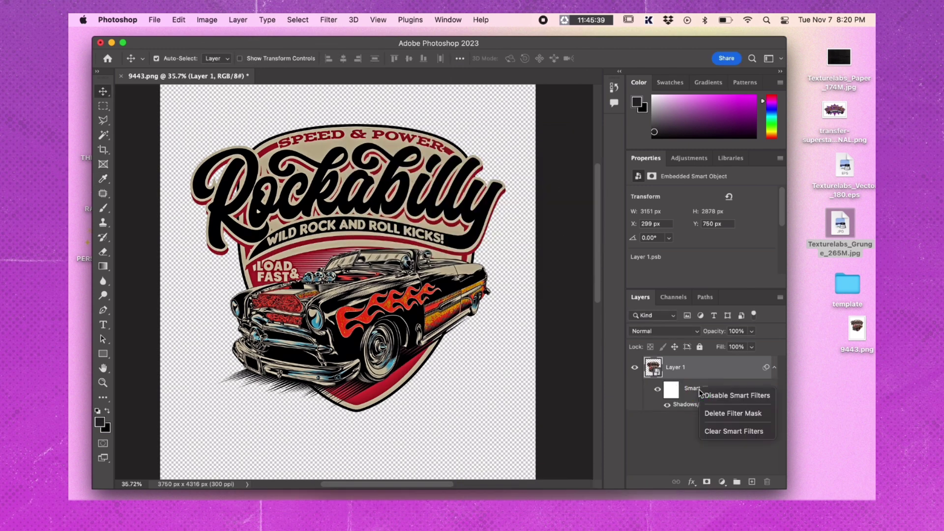
{"action": "left_click", "coordinate": [718, 415]}
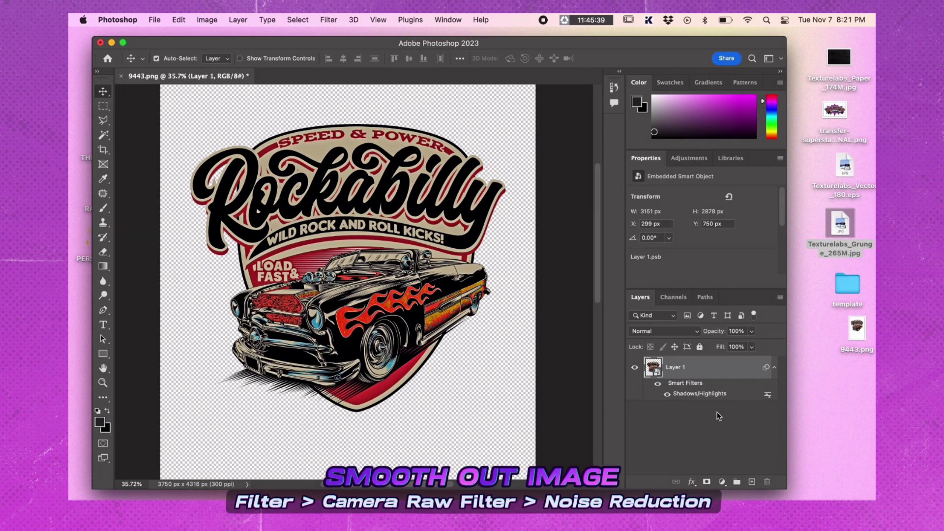
Apply the Camera Raw Filter to Layer 1, raising Noise Reduction in the detail settings to smooth the artwork.
{"action": "left_click", "coordinate": [329, 20]}
{"action": "left_click", "coordinate": [339, 102]}
{"action": "scroll", "coordinate": [678, 294], "scroll_direction": "down", "scroll_amount": 8}
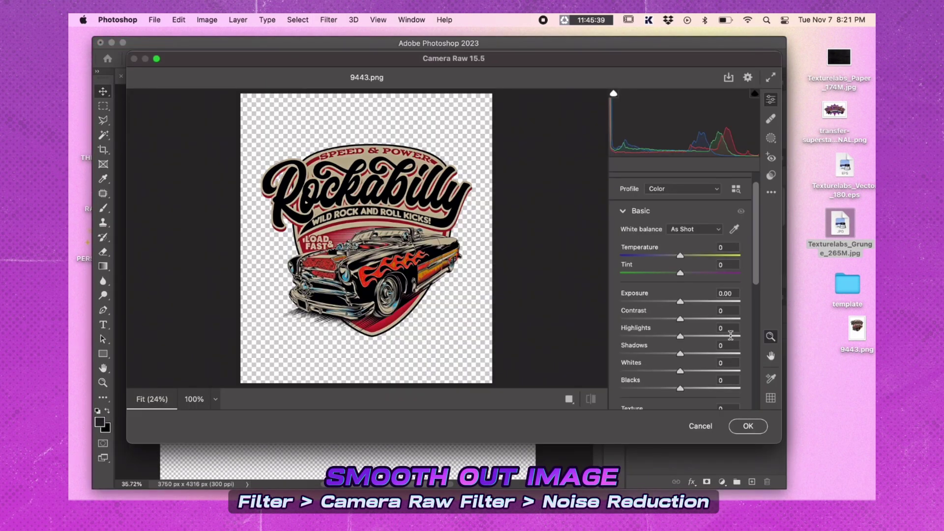
{"action": "left_click", "coordinate": [668, 315]}
{"action": "left_click", "coordinate": [654, 353]}
{"action": "scroll", "coordinate": [654, 353], "scroll_direction": "down", "scroll_amount": 3}
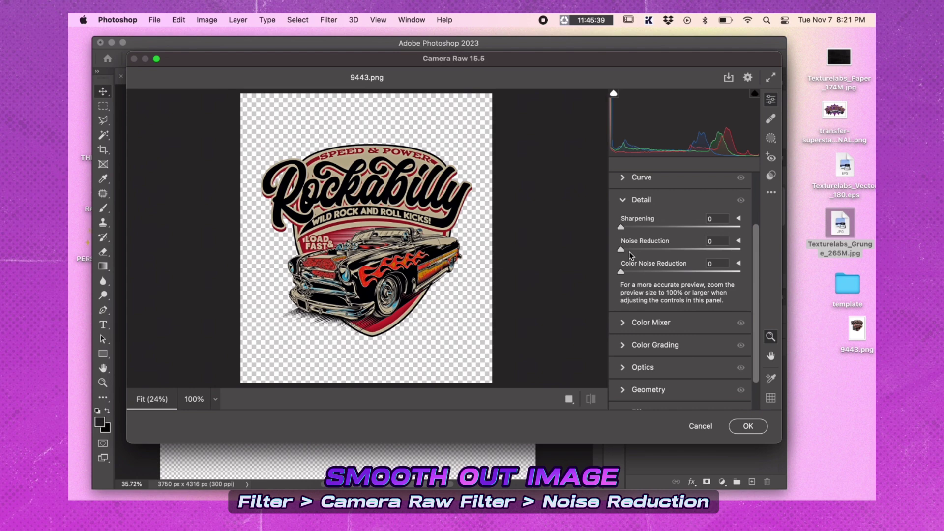
{"action": "left_click", "coordinate": [745, 425]}
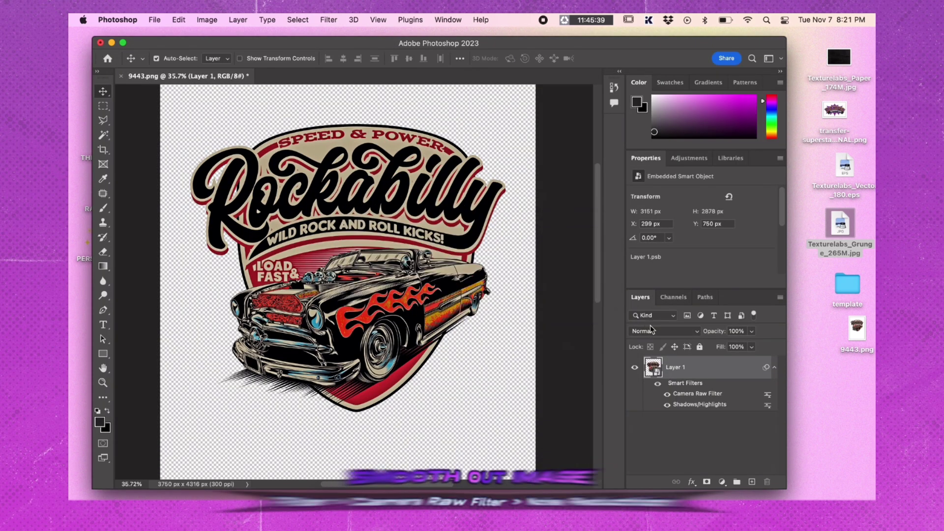
Apply a second Camera Raw Filter with Saturation lowered to its minimum to turn the artwork greyscale.
{"action": "left_click", "coordinate": [331, 20]}
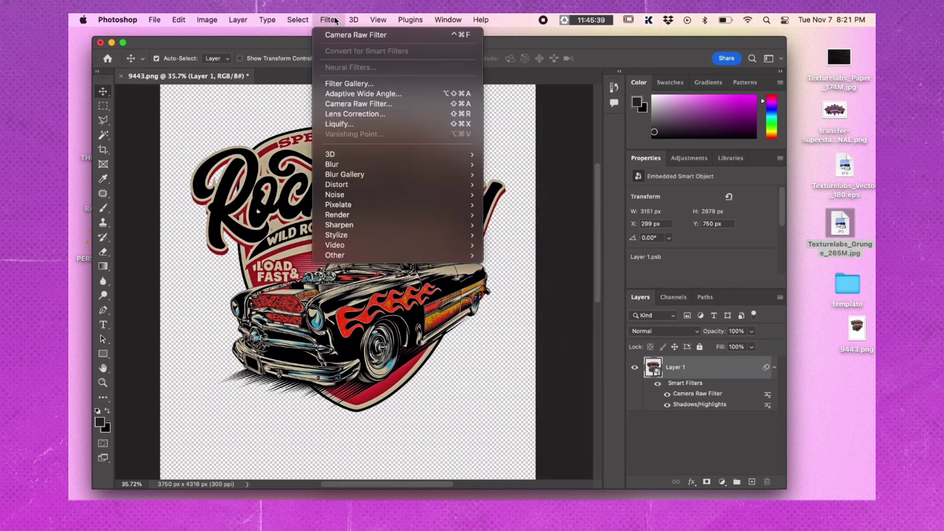
{"action": "left_click", "coordinate": [344, 103]}
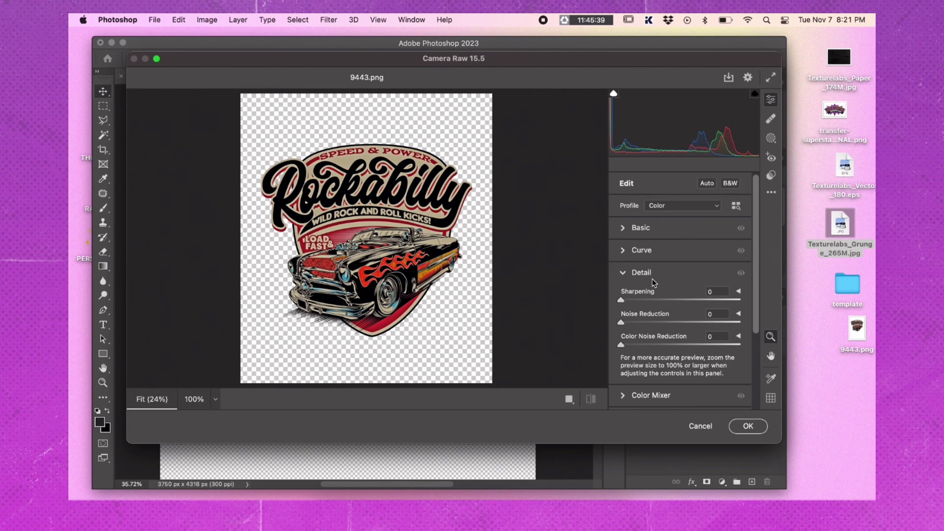
{"action": "left_click", "coordinate": [623, 228]}
{"action": "scroll", "coordinate": [677, 334], "scroll_direction": "down", "scroll_amount": 5}
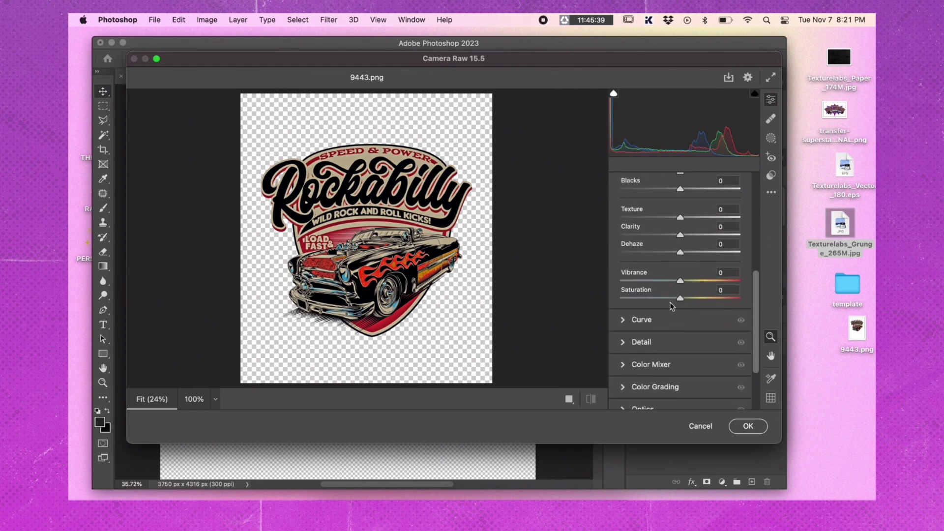
{"action": "left_click_drag", "start_coordinate": [679, 301], "coordinate": [616, 304]}
{"action": "left_click", "coordinate": [747, 427]}
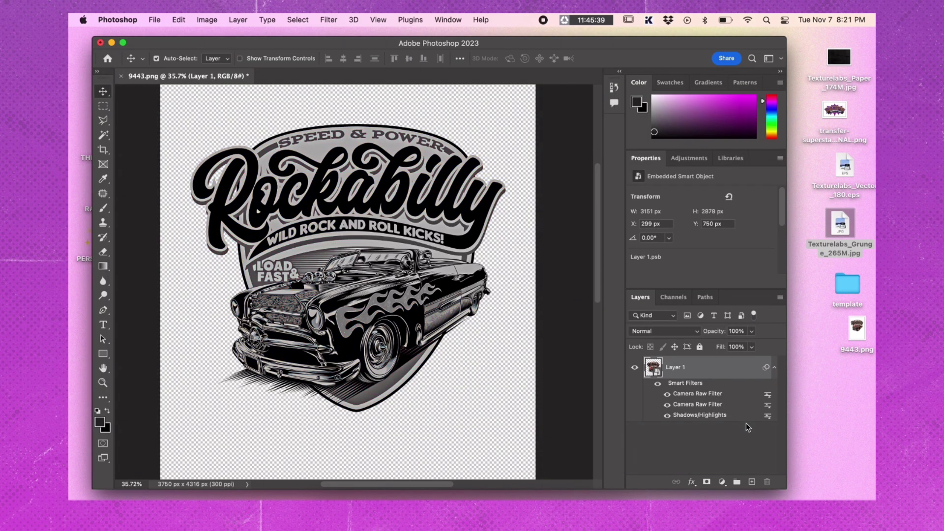
Apply the Oil Paint filter with Stylization 10.0, Cleanliness 10.0, Scale 0.8, Bristle Detail 10.0, lighting angle -60° and Shine 1.3.
{"action": "left_click", "coordinate": [328, 19]}
{"action": "mouse_move", "coordinate": [390, 238]}
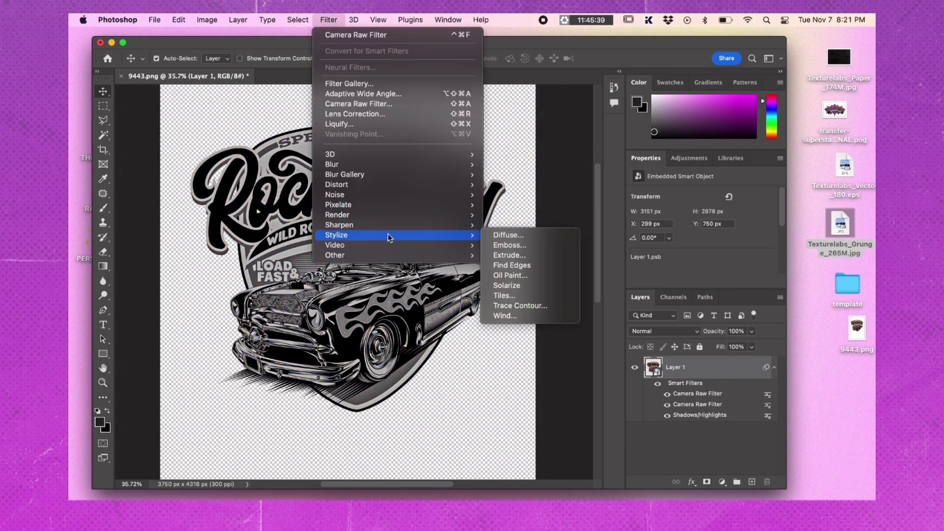
{"action": "left_click", "coordinate": [496, 270]}
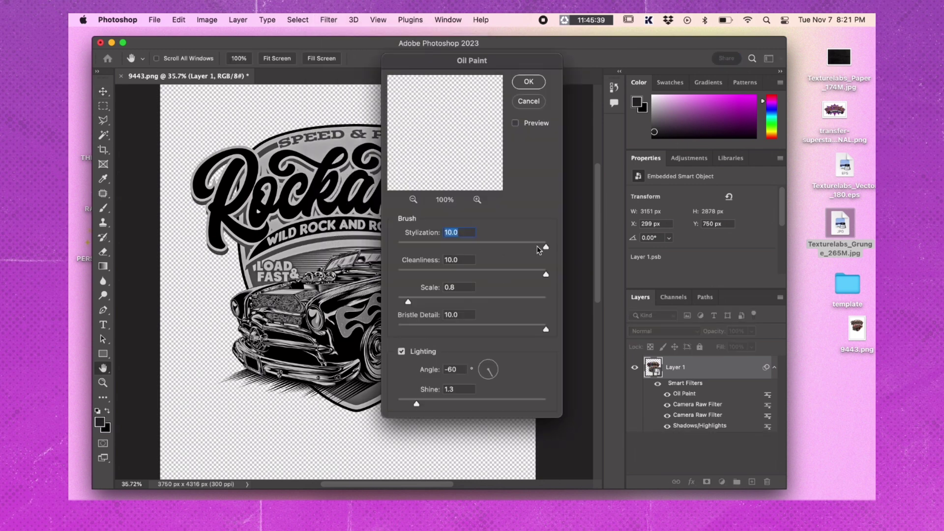
{"action": "left_click", "coordinate": [528, 82]}
{"action": "key", "text": "v"}
Apply a Threshold adjustment at level 114 to the artwork layer.
{"action": "left_click", "coordinate": [207, 20]}
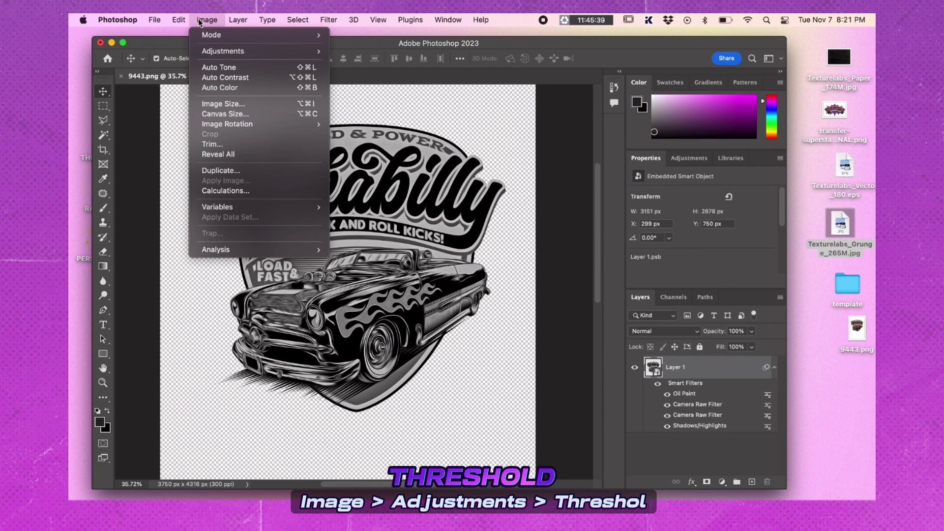
{"action": "mouse_move", "coordinate": [318, 58]}
{"action": "left_click", "coordinate": [359, 195]}
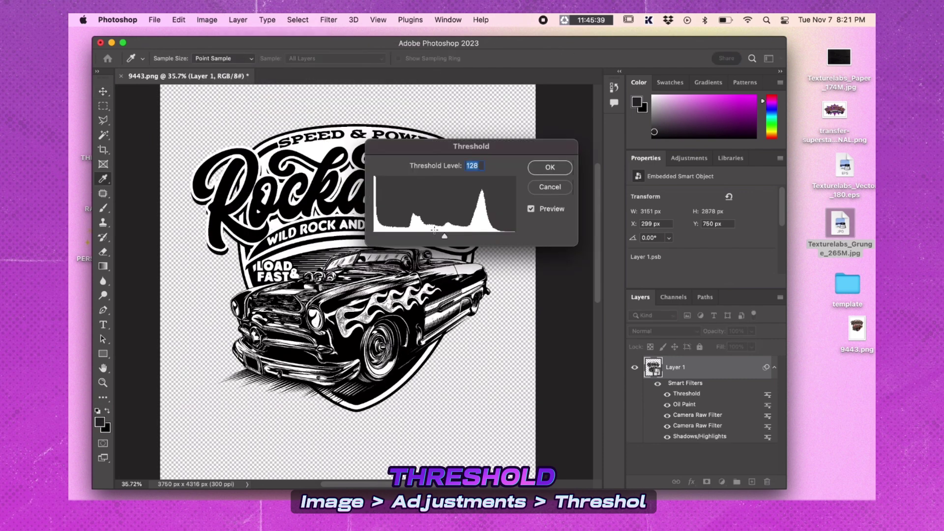
{"action": "mouse_move", "coordinate": [444, 237]}
{"action": "left_mouse_down"}
{"action": "mouse_move", "coordinate": [428, 237]}
{"action": "mouse_move", "coordinate": [436, 236]}
{"action": "left_mouse_up"}
{"action": "left_click", "coordinate": [550, 168]}
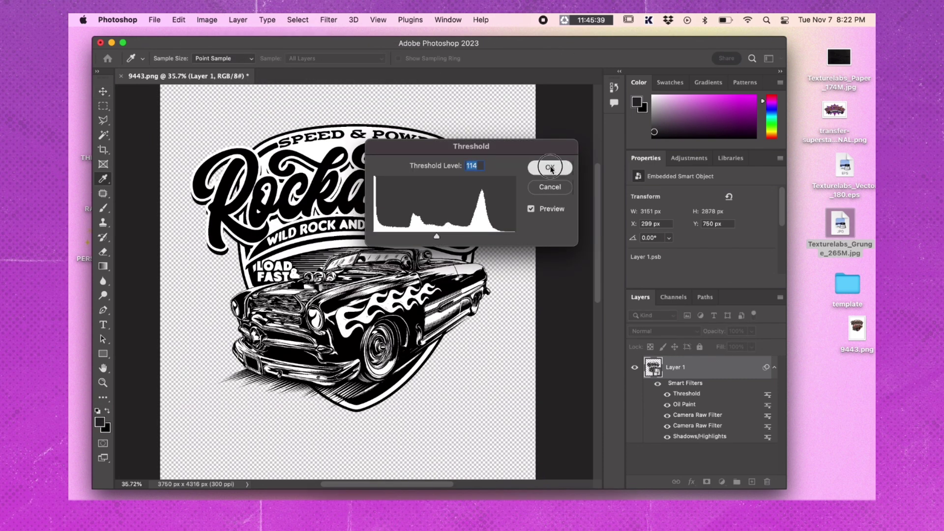
Duplicate the filtered artwork layer twice and rename the original layer Black.
{"action": "key", "text": "super+j"}
{"action": "scroll", "coordinate": [688, 403], "scroll_direction": "down", "scroll_amount": 2}
{"action": "double_click", "coordinate": [673, 399]}
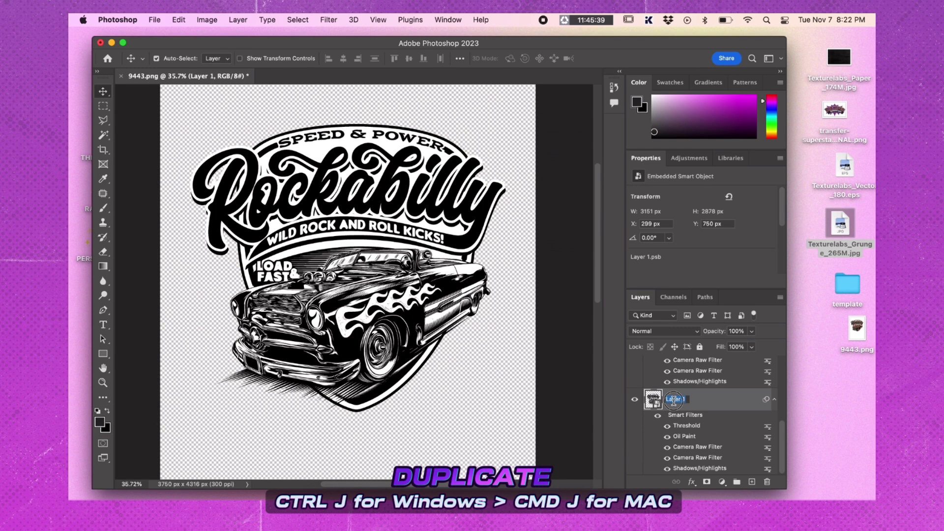
{"action": "type", "text": "E"}
{"action": "key", "text": "Return"}
{"action": "scroll", "coordinate": [680, 411], "scroll_direction": "up", "scroll_amount": 2}
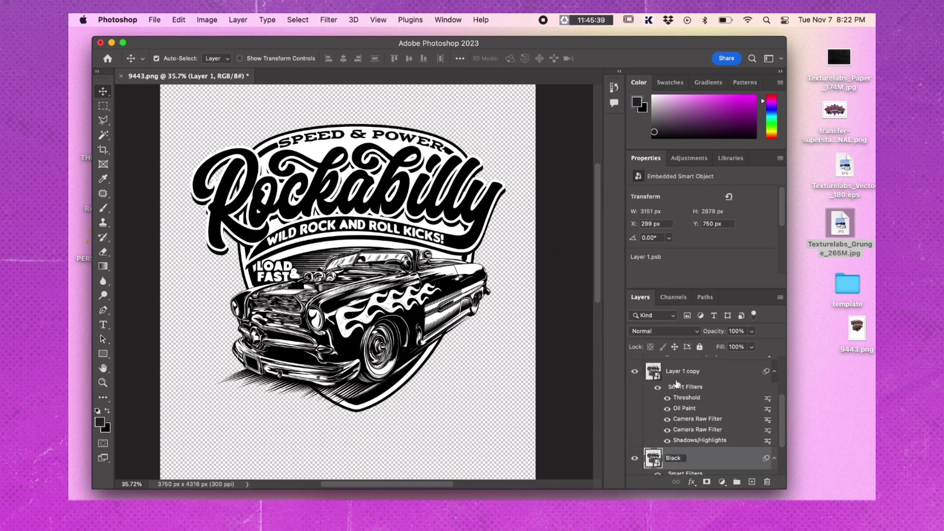
Rename the first duplicate layer Grey and the uppermost duplicate Lines.
{"action": "double_click", "coordinate": [681, 371]}
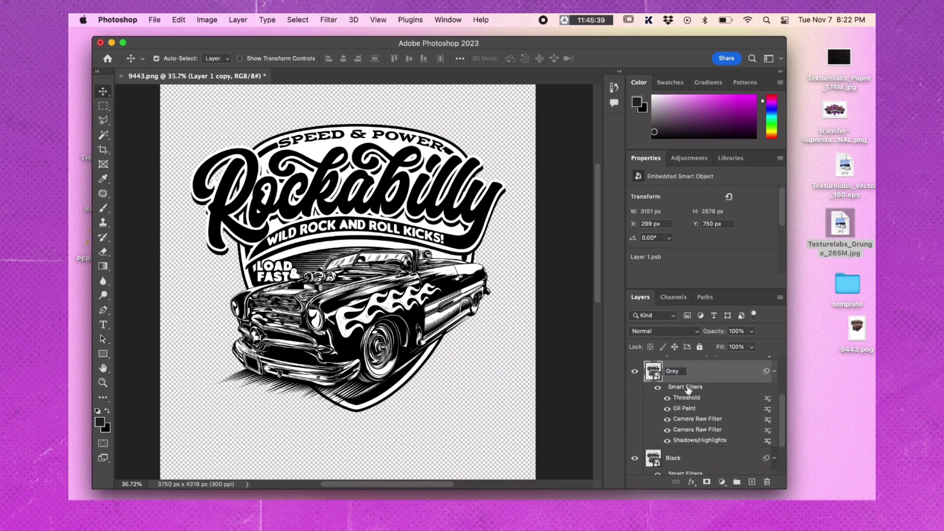
{"action": "key", "text": "Return"}
{"action": "key", "text": "super+j"}
{"action": "double_click", "coordinate": [692, 367]}
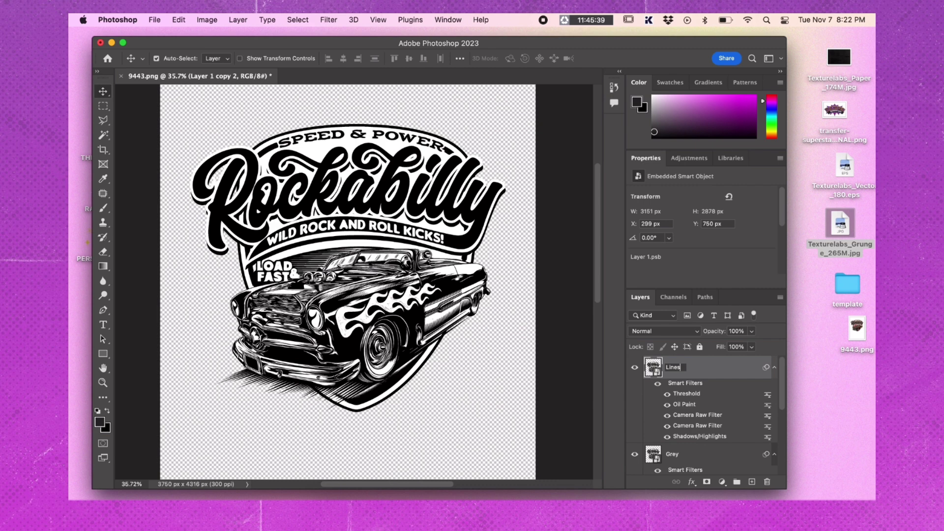
{"action": "key", "text": "Return"}
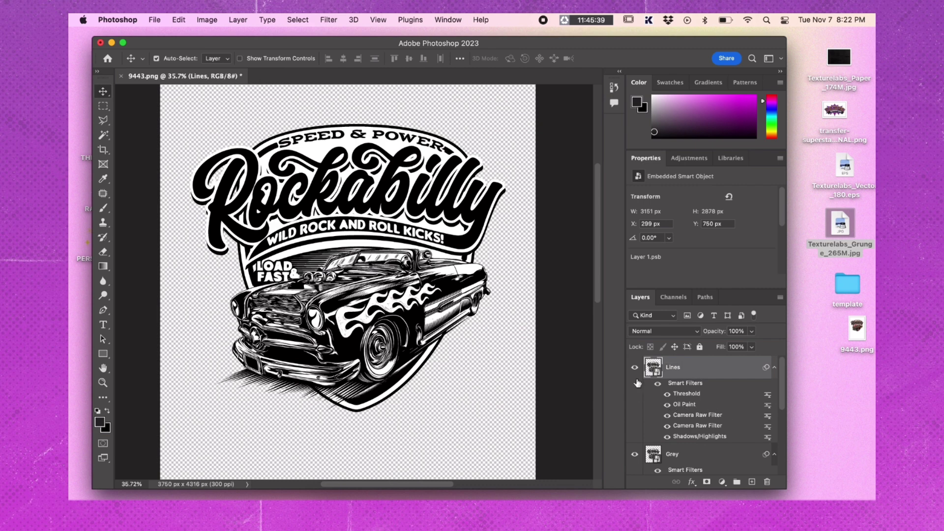
Hide the Lines layer and set the Grey layer's Threshold filter level to 118.
{"action": "left_click", "coordinate": [635, 369]}
{"action": "scroll", "coordinate": [677, 395], "scroll_direction": "down", "scroll_amount": 3}
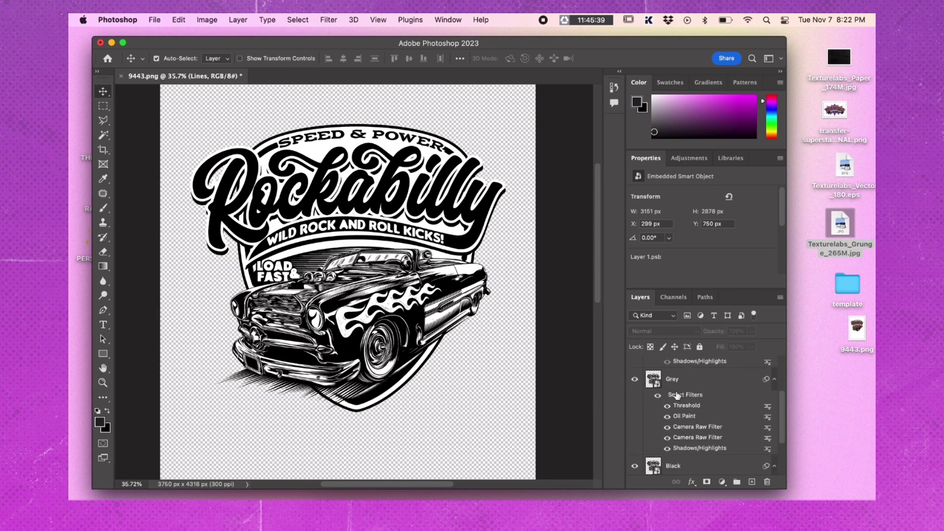
{"action": "left_click", "coordinate": [682, 408]}
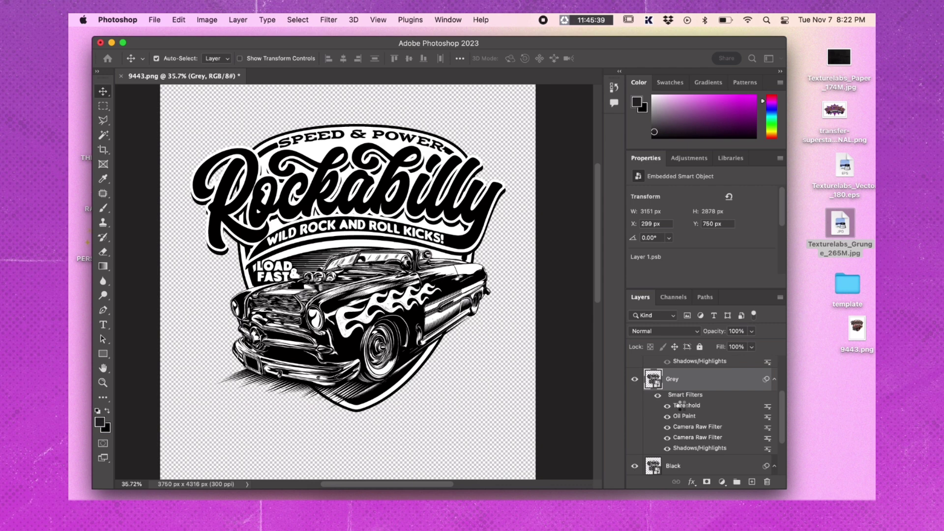
{"action": "double_click", "coordinate": [684, 405]}
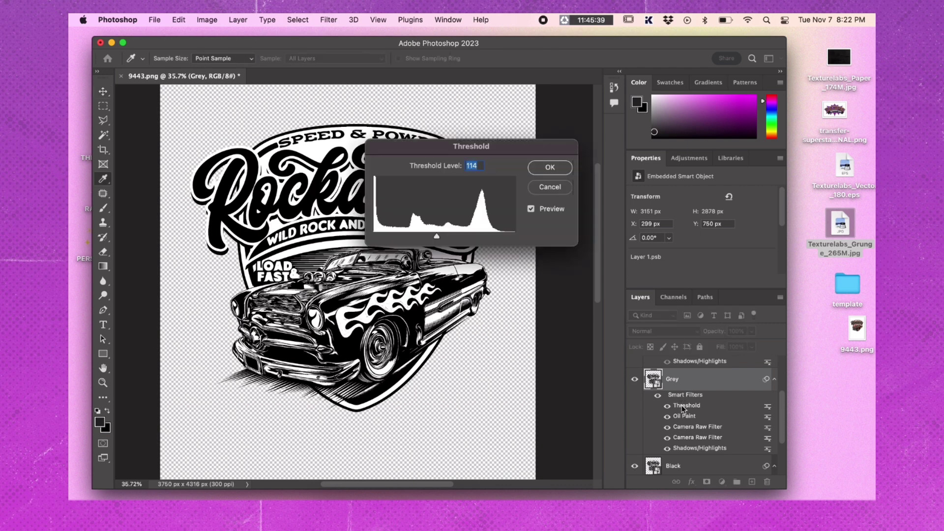
{"action": "left_click", "coordinate": [546, 168]}
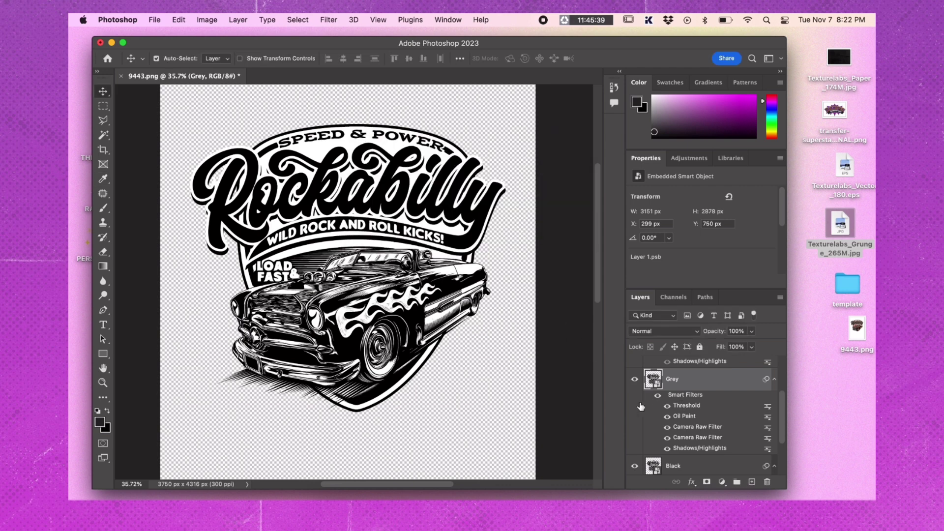
Place Texturelabs_Grunge_265M.jpg above the Grey layer and scale it to 83.79%, centred to cover the whole canvas.
{"action": "left_click_drag", "start_coordinate": [839, 234], "coordinate": [329, 253]}
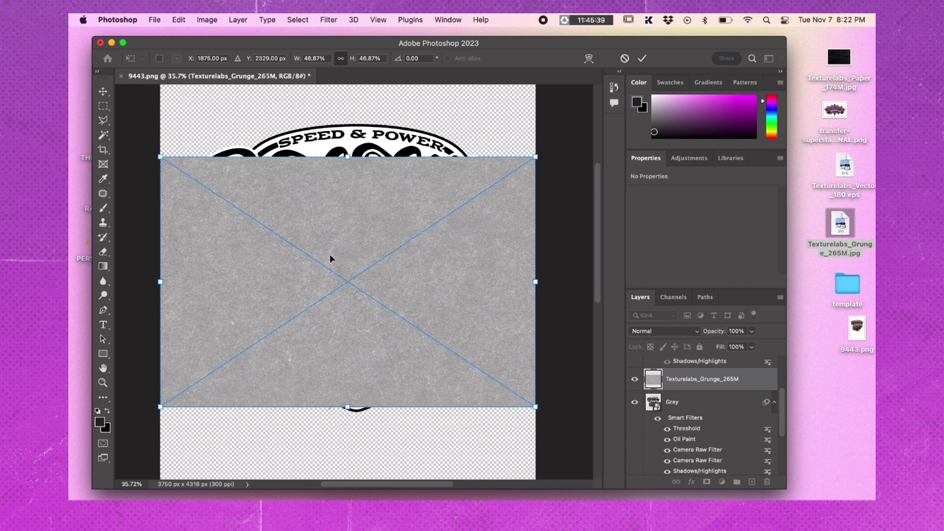
{"action": "left_click_drag", "start_coordinate": [449, 281], "coordinate": [581, 249]}
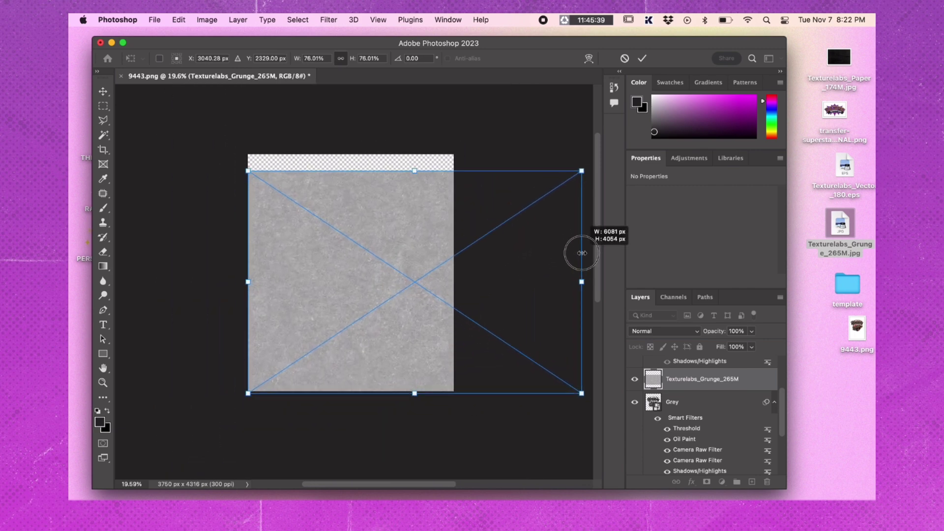
{"action": "left_click_drag", "start_coordinate": [462, 312], "coordinate": [402, 297]}
{"action": "left_click_drag", "start_coordinate": [357, 380], "coordinate": [357, 399]}
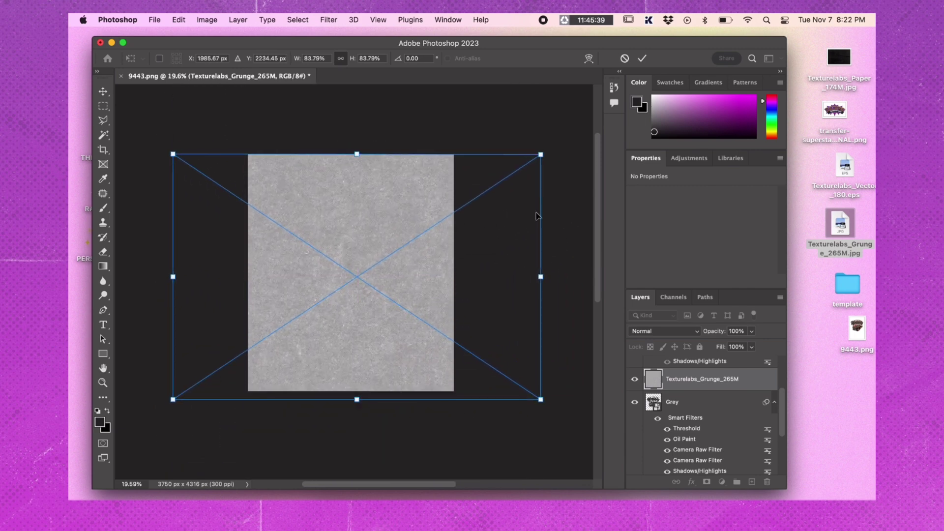
{"action": "left_click", "coordinate": [642, 58]}
Clip the grunge texture to the Grey layer and set its blend mode to Screen.
{"action": "right_click", "coordinate": [704, 379]}
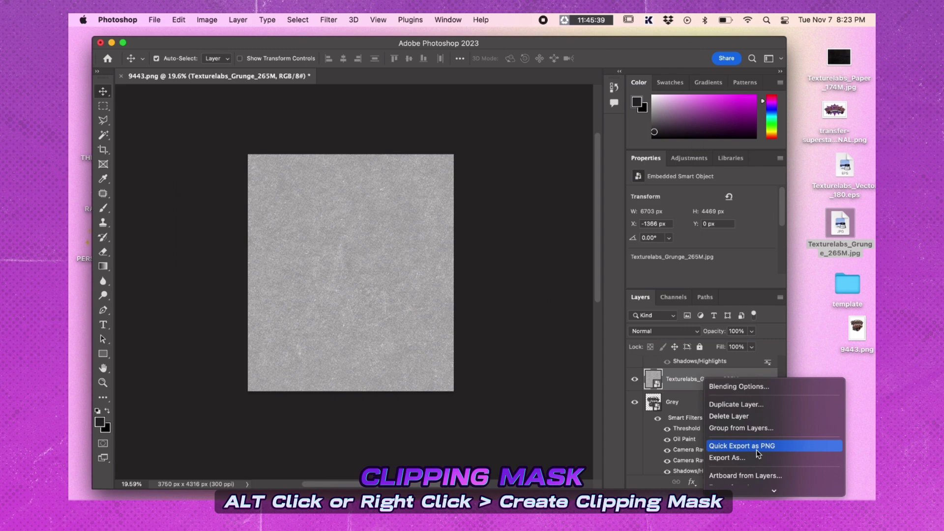
{"action": "left_click", "coordinate": [759, 469]}
{"action": "left_click", "coordinate": [663, 331]}
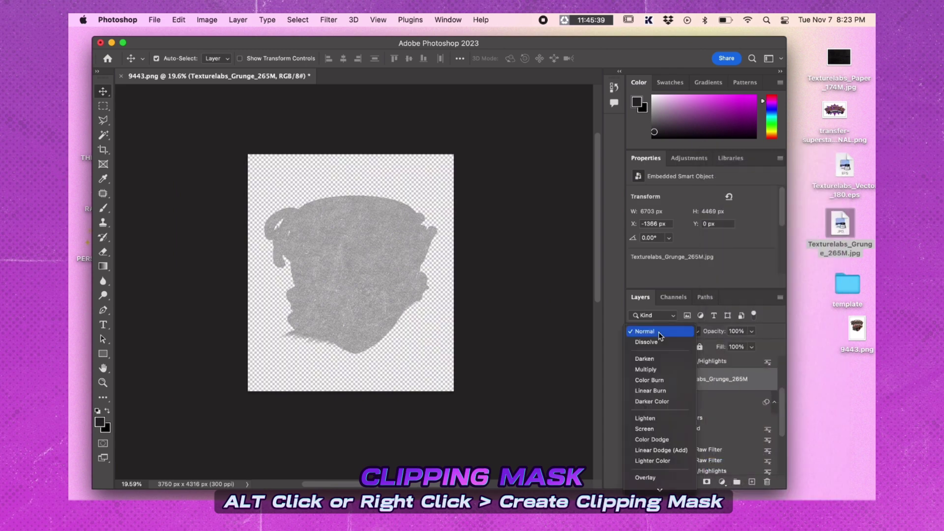
{"action": "left_click", "coordinate": [660, 429]}
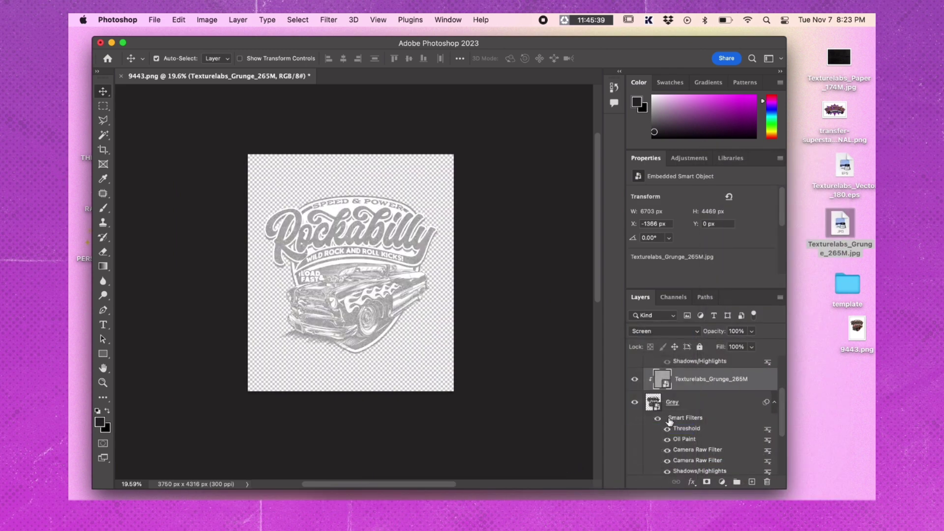
Set the Grey layer's blend mode to Multiply and show the Lines layer again.
{"action": "scroll", "coordinate": [671, 437], "scroll_direction": "down", "scroll_amount": 2}
{"action": "left_click", "coordinate": [688, 373]}
{"action": "left_click", "coordinate": [664, 331]}
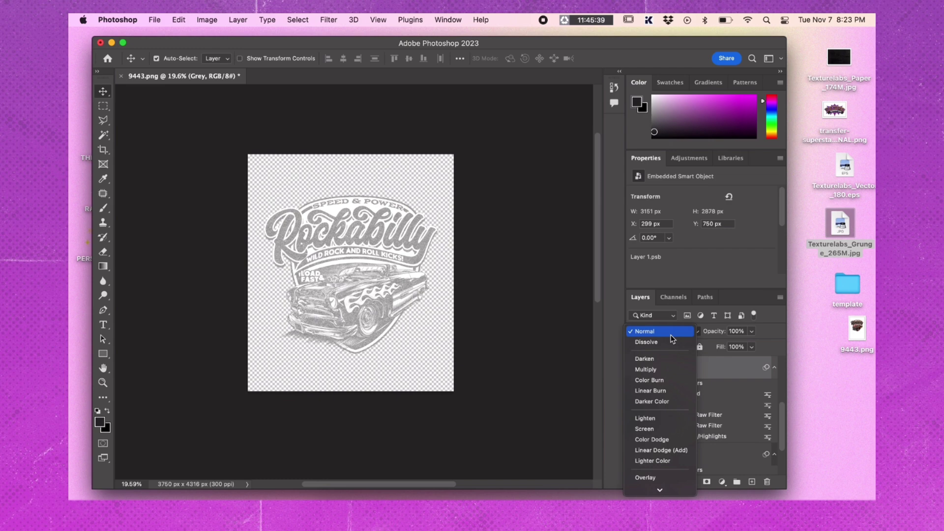
{"action": "left_click", "coordinate": [662, 372]}
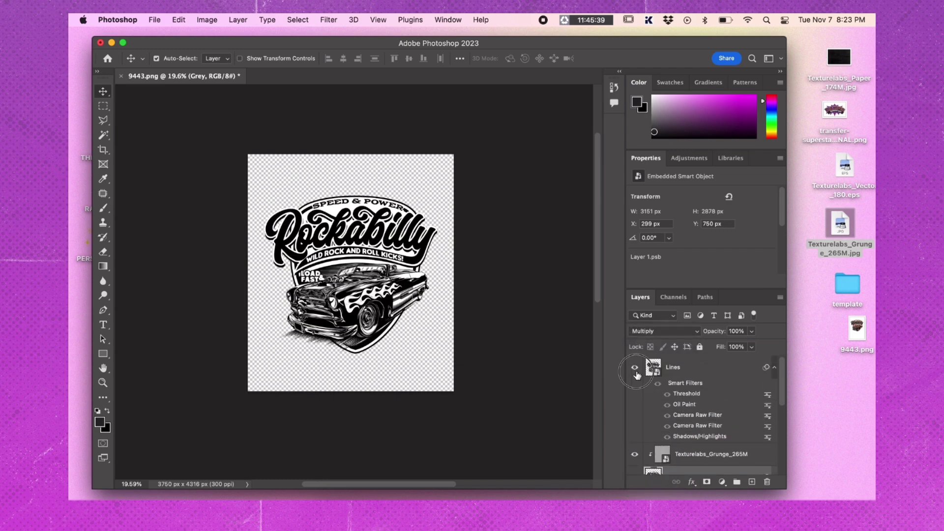
{"action": "scroll", "coordinate": [354, 280], "scroll_direction": "up", "scroll_amount": 5}
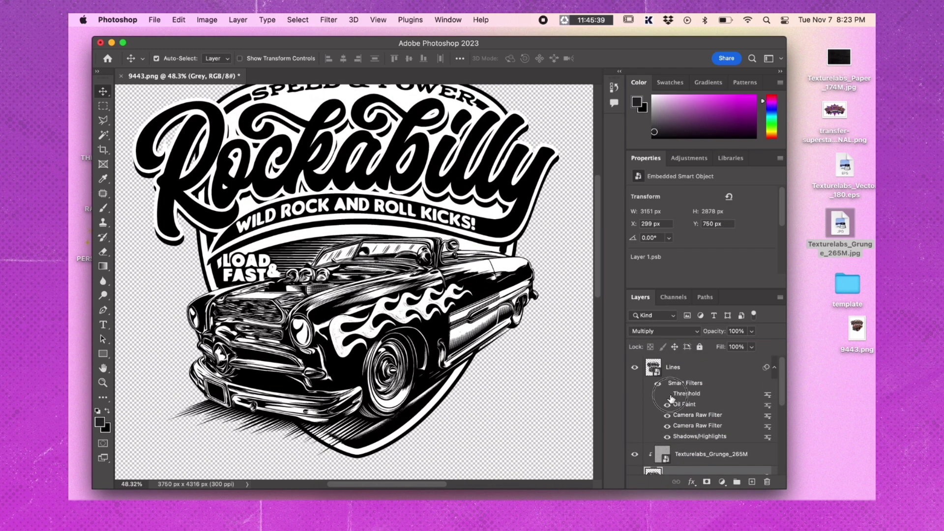
Turn off the Threshold filter on the Lines layer and delete its Oil Paint filter.
{"action": "left_click", "coordinate": [667, 394]}
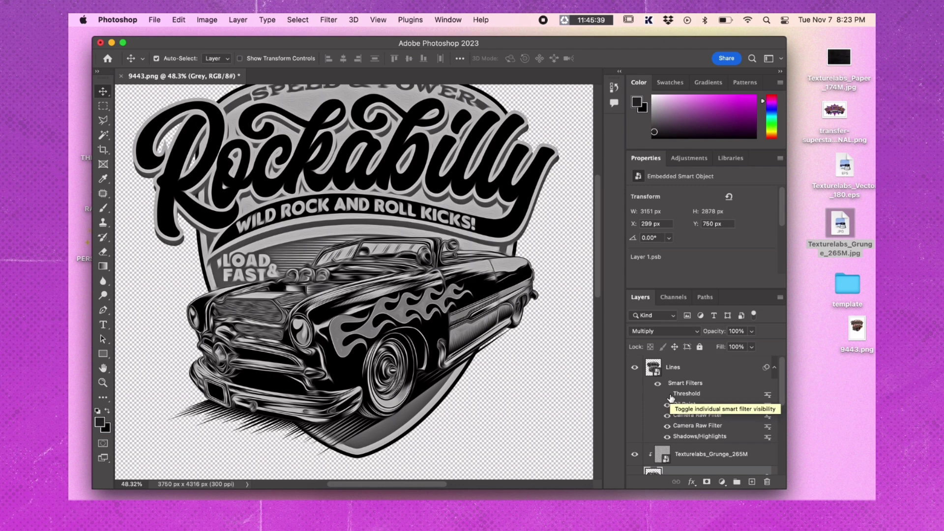
{"action": "left_click_drag", "start_coordinate": [747, 467], "coordinate": [767, 484]}
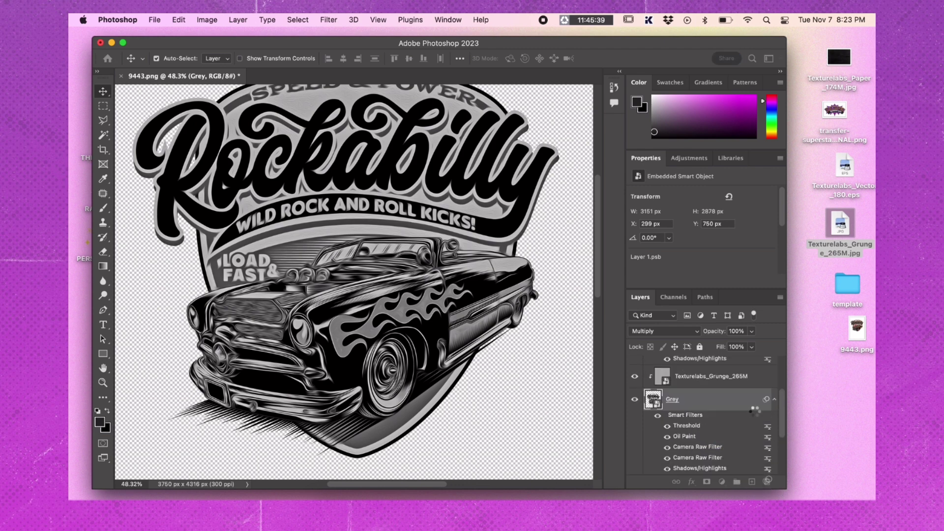
{"action": "scroll", "coordinate": [716, 428], "scroll_direction": "up", "scroll_amount": 3}
Apply a High Pass filter with a 2.0-pixel radius to the Lines layer.
{"action": "left_click", "coordinate": [324, 21]}
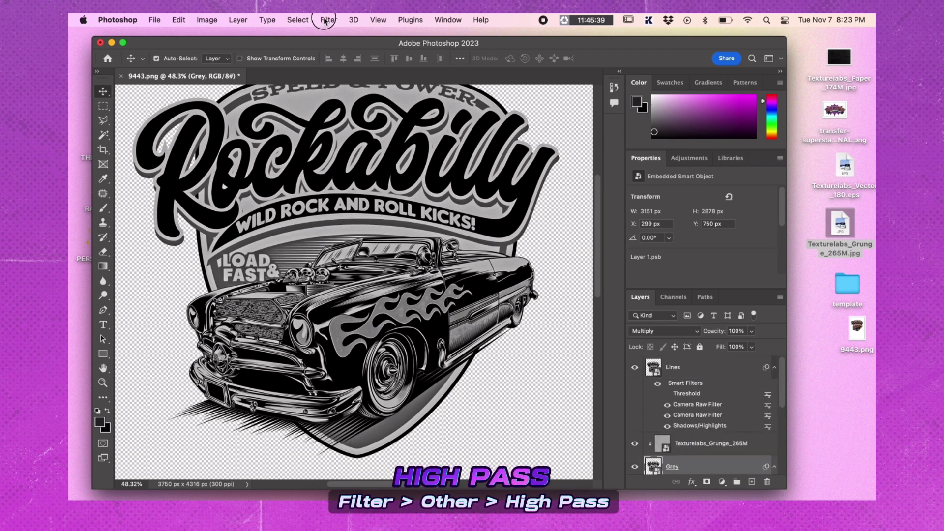
{"action": "left_click", "coordinate": [326, 20]}
{"action": "mouse_move", "coordinate": [344, 250]}
{"action": "left_click", "coordinate": [511, 268]}
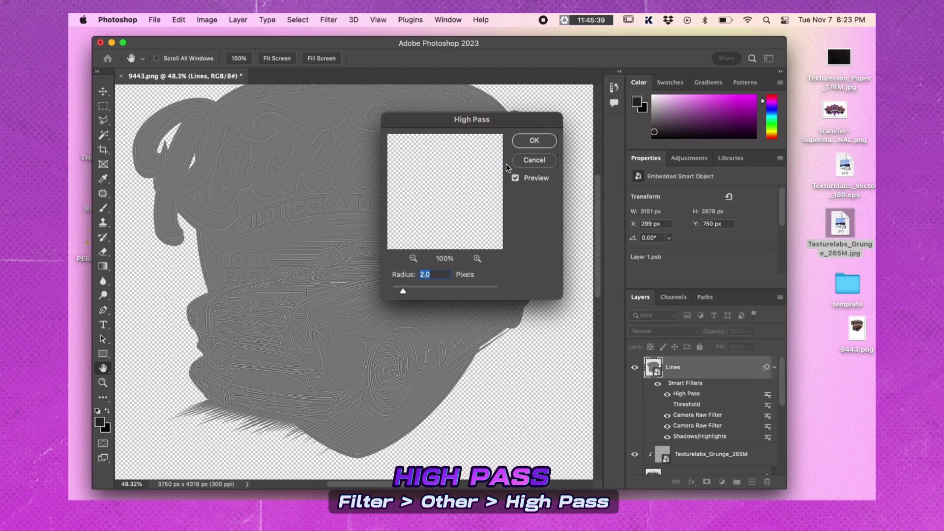
{"action": "left_click", "coordinate": [534, 140]}
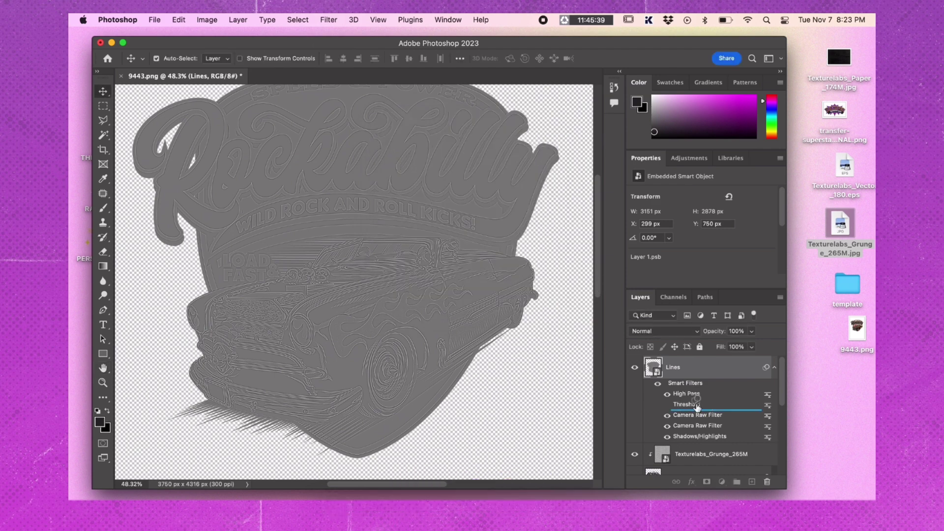
Move the Lines layer's Threshold filter above High Pass, turn it on and set its level to 124.
{"action": "left_click_drag", "start_coordinate": [697, 405], "coordinate": [697, 407]}
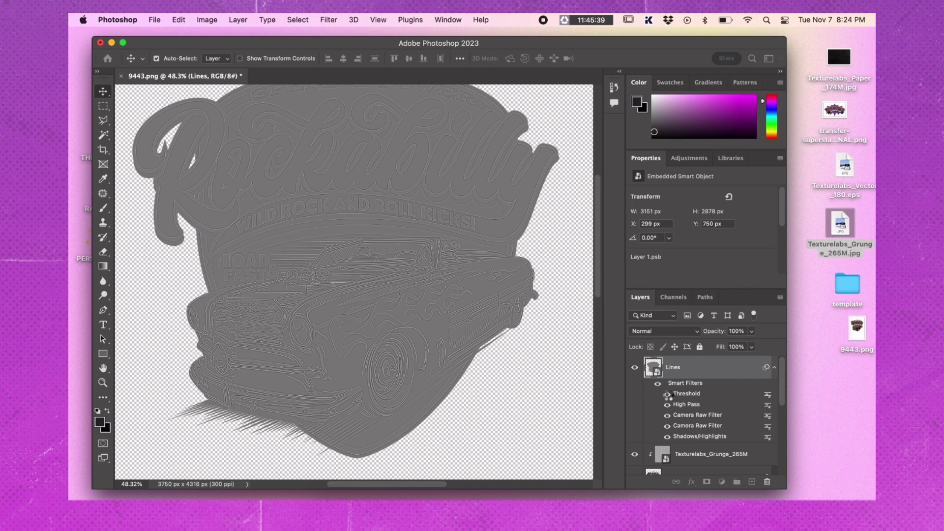
{"action": "double_click", "coordinate": [684, 393]}
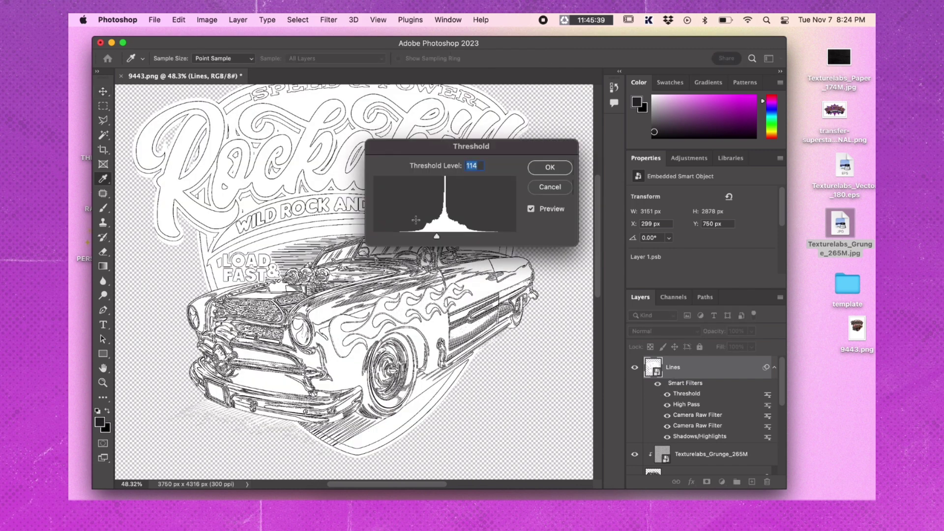
{"action": "left_click_drag", "start_coordinate": [439, 239], "coordinate": [443, 241]}
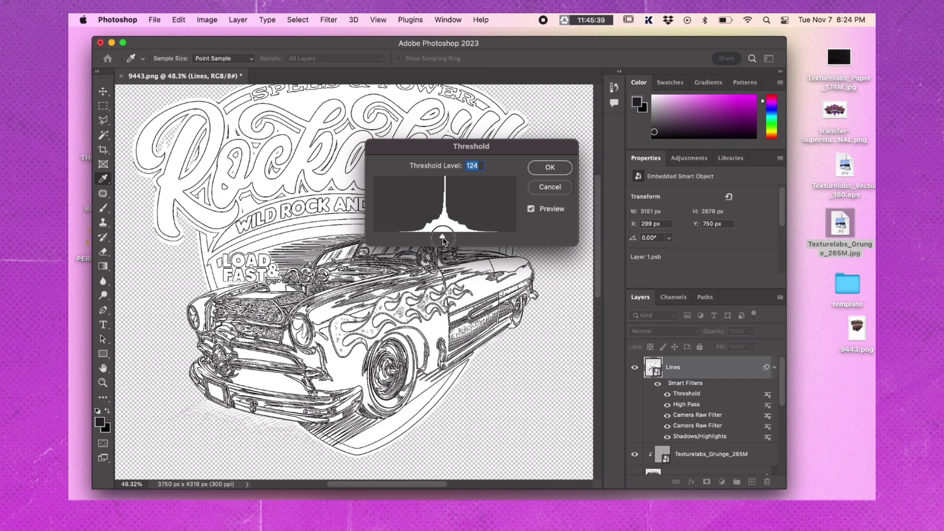
{"action": "left_click", "coordinate": [551, 168]}
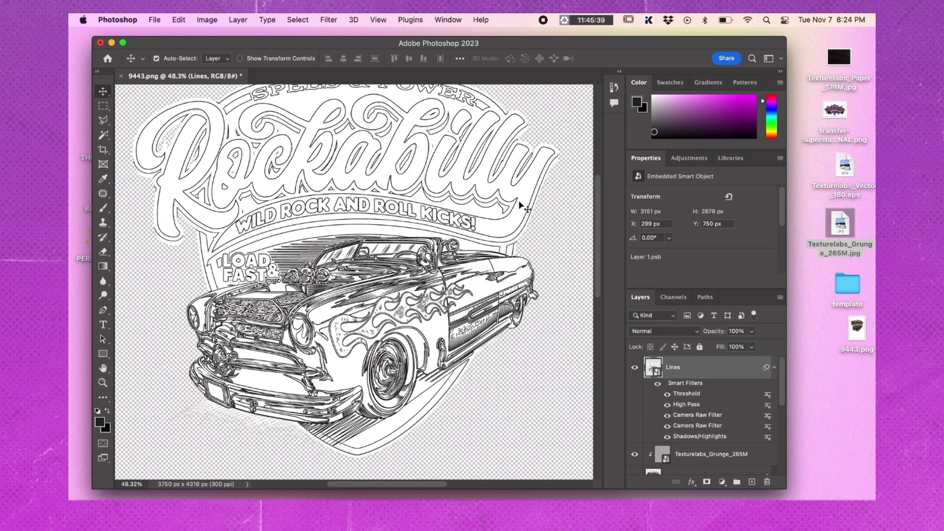
Set the Lines layer's blend mode to Multiply.
{"action": "left_click", "coordinate": [666, 333]}
{"action": "left_click", "coordinate": [656, 365]}
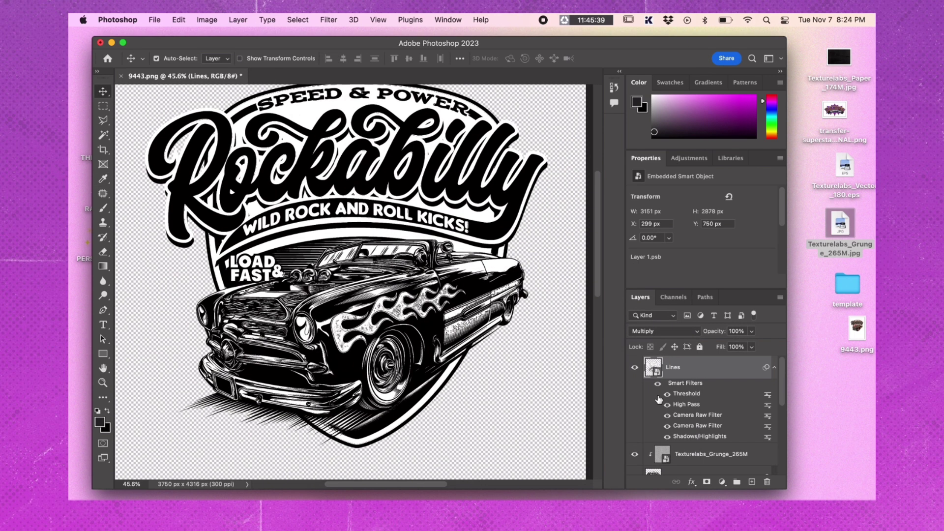
{"action": "key", "text": "super+0"}
Group all the artwork layers and create a new group named Color above them.
{"action": "scroll", "coordinate": [708, 405], "scroll_direction": "down", "scroll_amount": 5}
{"action": "left_click", "coordinate": [695, 402], "text": "shift"}
{"action": "scroll", "coordinate": [698, 413], "scroll_direction": "up", "scroll_amount": 5}
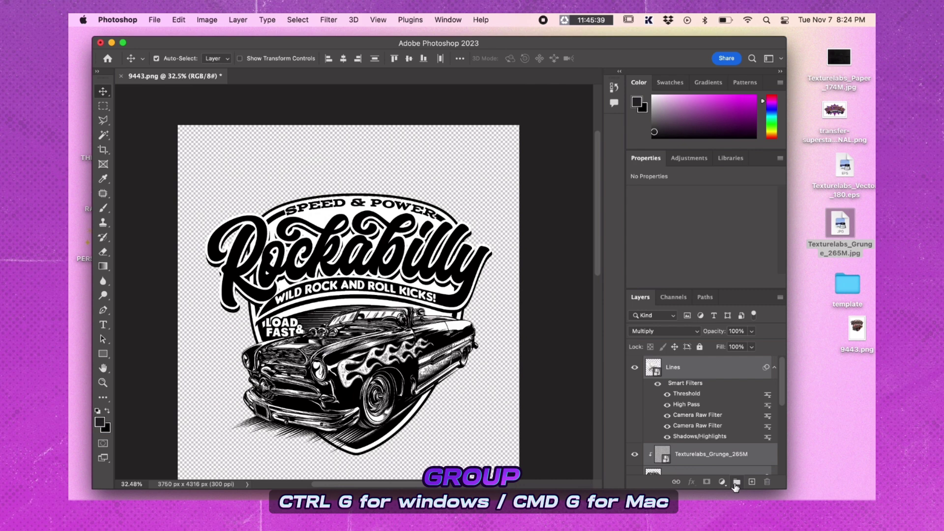
{"action": "left_click", "coordinate": [736, 483]}
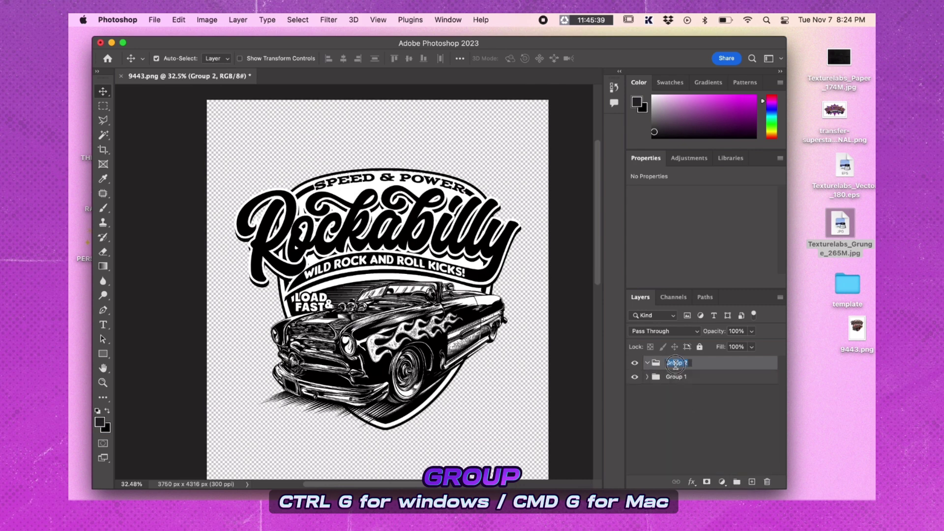
{"action": "type", "text": "Color"}
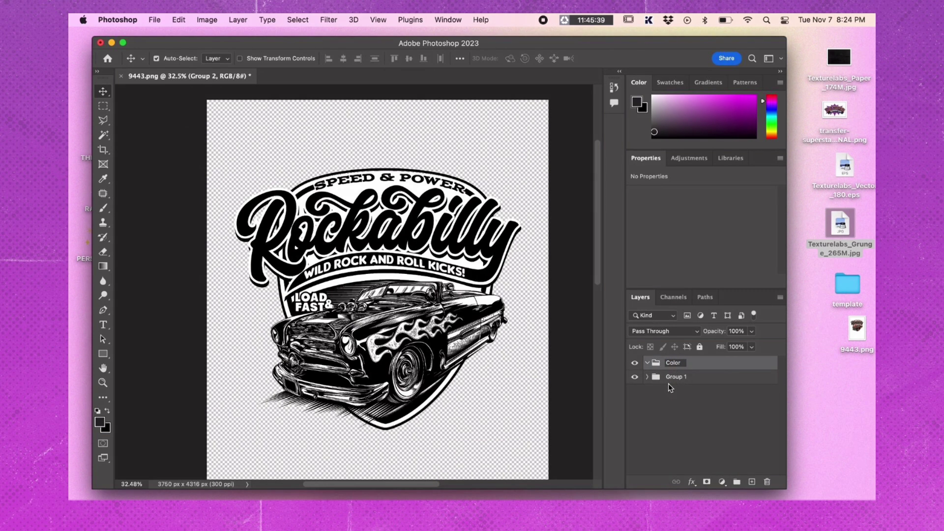
Load the Grey layer's outline as a selection and add it as a layer mask to the Color group.
{"action": "left_click", "coordinate": [647, 377]}
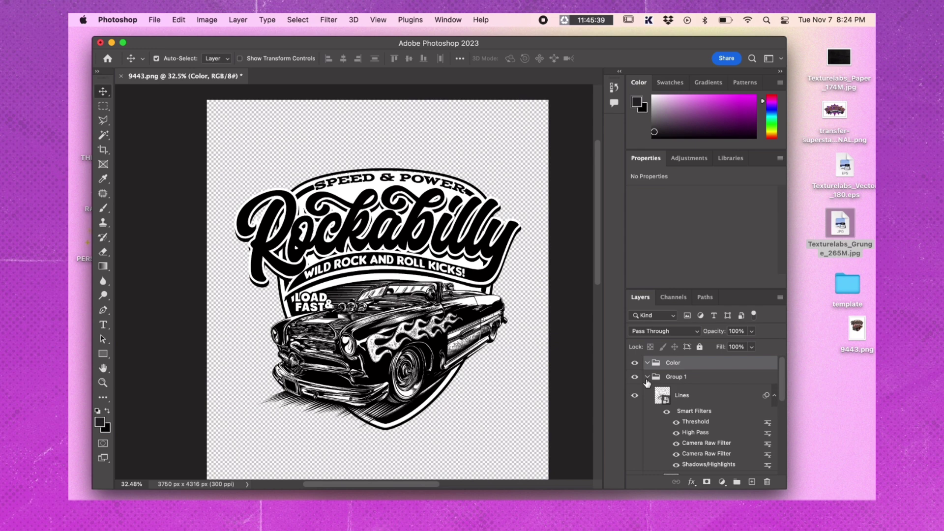
{"action": "scroll", "coordinate": [685, 403], "scroll_direction": "down", "scroll_amount": 3}
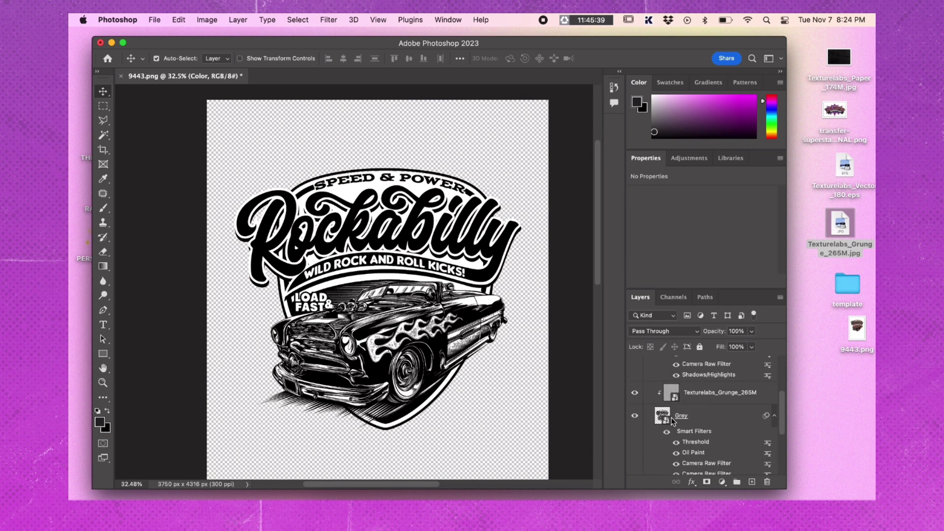
{"action": "scroll", "coordinate": [669, 393], "scroll_direction": "up", "scroll_amount": 5}
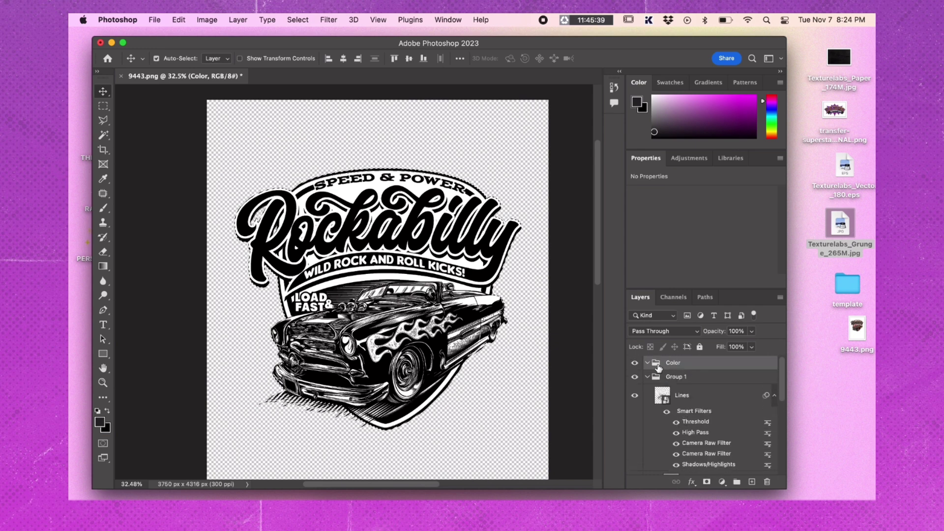
{"action": "left_click", "coordinate": [707, 483]}
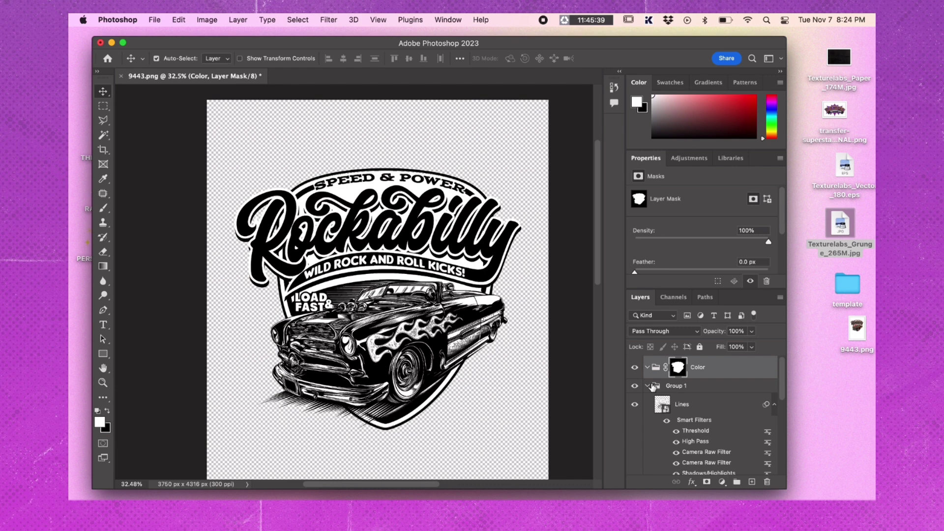
{"action": "left_click", "coordinate": [647, 386]}
Add a red Solid Color fill layer and move it inside the Color group.
{"action": "left_click", "coordinate": [722, 481]}
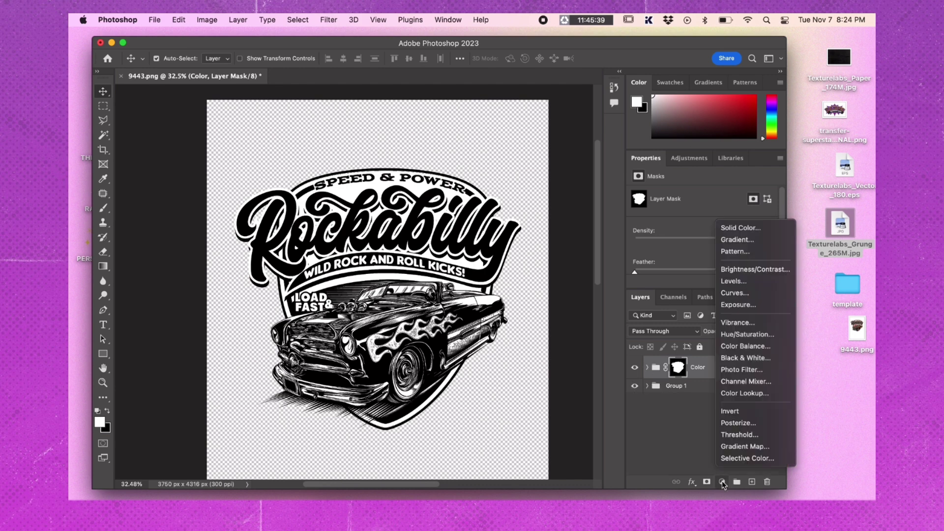
{"action": "left_click", "coordinate": [730, 227]}
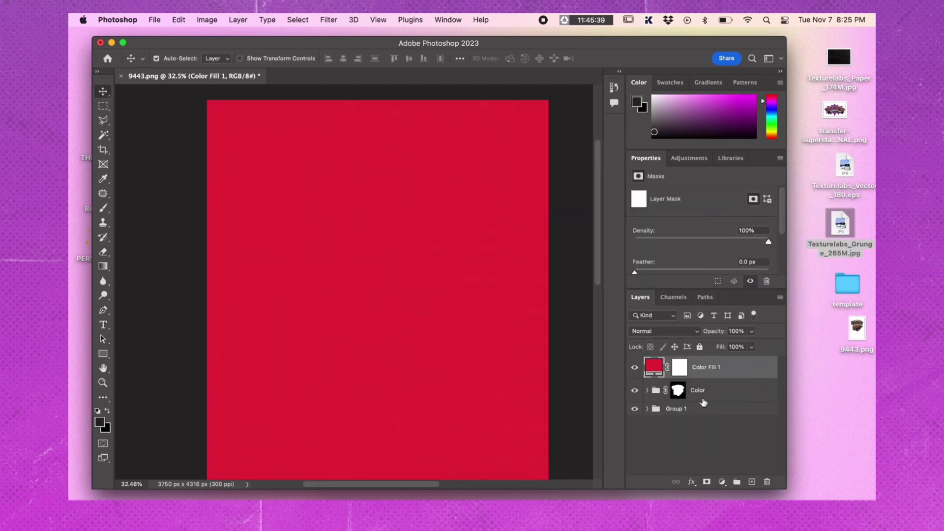
{"action": "left_click_drag", "start_coordinate": [707, 368], "coordinate": [697, 394]}
{"action": "left_click", "coordinate": [647, 368]}
Set the Color group's blend mode to Multiply and select the red fill layer's mask.
{"action": "left_click", "coordinate": [663, 330]}
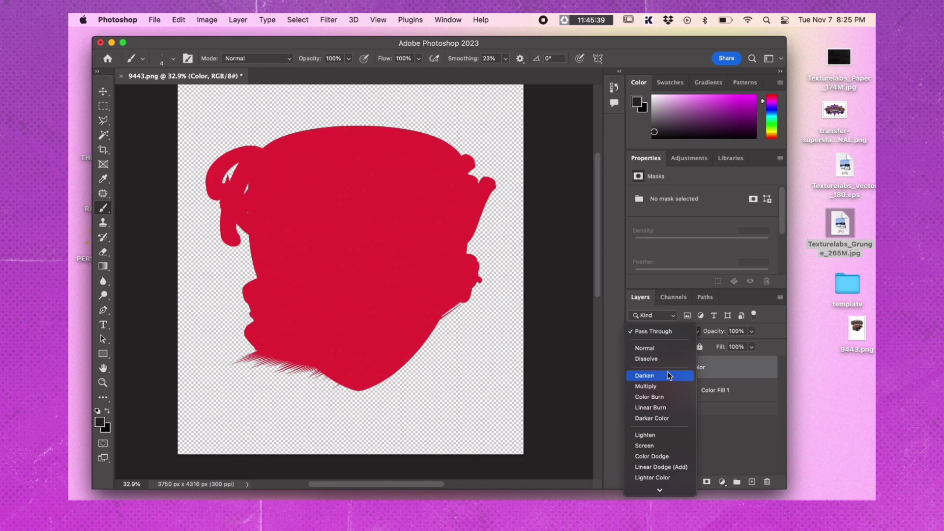
{"action": "left_click", "coordinate": [663, 385]}
{"action": "scroll", "coordinate": [471, 328], "scroll_direction": "up", "scroll_amount": 3}
{"action": "left_click", "coordinate": [685, 393]}
{"action": "scroll", "coordinate": [354, 282], "scroll_direction": "up", "scroll_amount": 3}
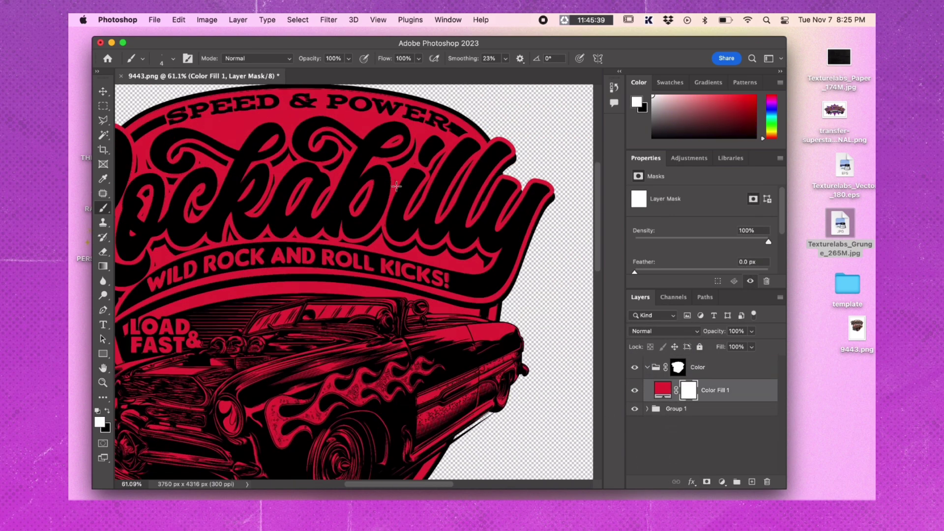
Change the solid fill layer's colour from red to pale yellow.
{"action": "double_click", "coordinate": [662, 389]}
{"action": "left_click", "coordinate": [536, 255]}
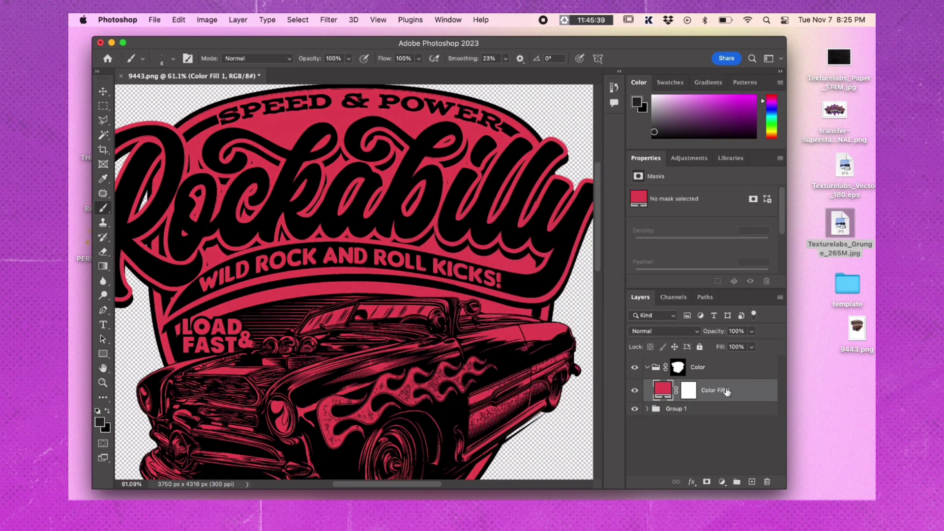
{"action": "left_click_drag", "start_coordinate": [590, 256], "coordinate": [593, 376]}
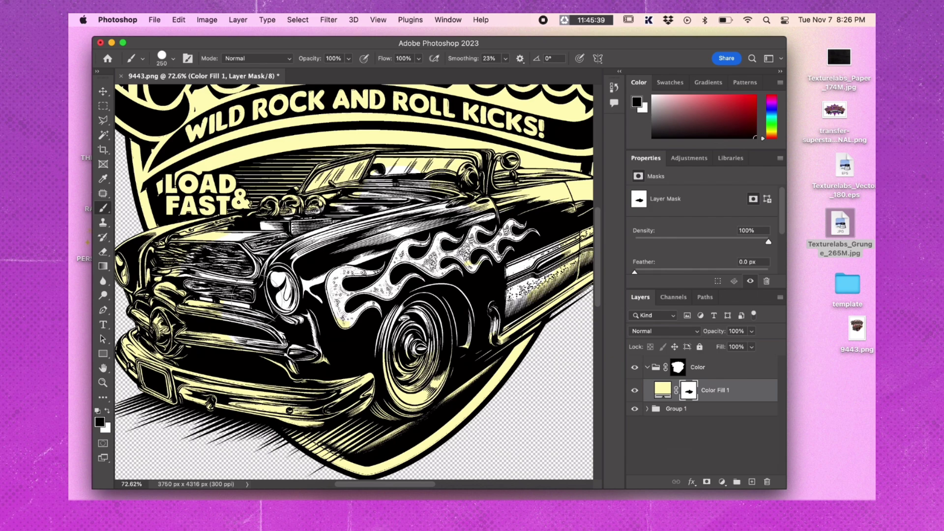
Paint black on the pale yellow fill's mask to remove the colour from the car body, flames and side panels.
{"action": "scroll", "coordinate": [315, 280], "scroll_direction": "right", "scroll_amount": 3}
{"action": "scroll", "coordinate": [354, 282], "scroll_direction": "up", "scroll_amount": 4}
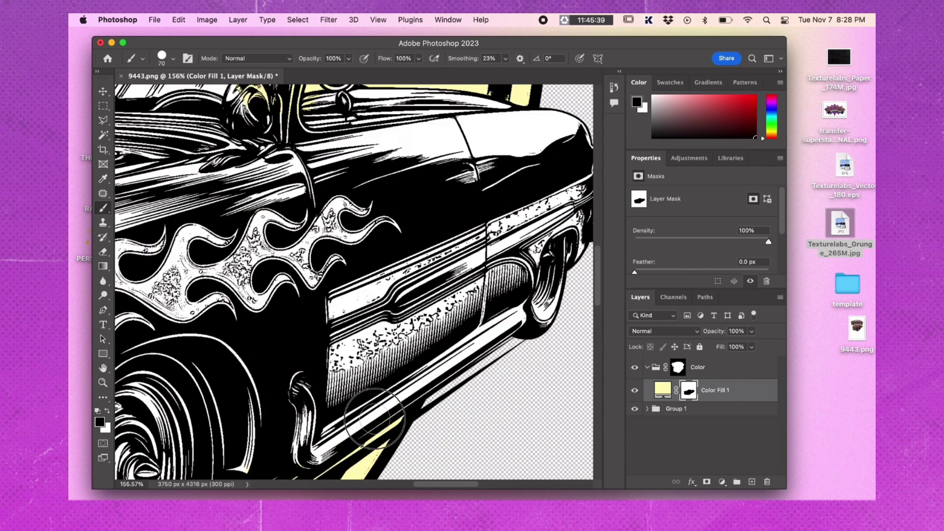
{"action": "scroll", "coordinate": [354, 281], "scroll_direction": "up", "scroll_amount": 4}
{"action": "key", "text": "["}
{"action": "scroll", "coordinate": [310, 264], "scroll_direction": "left", "scroll_amount": 4}
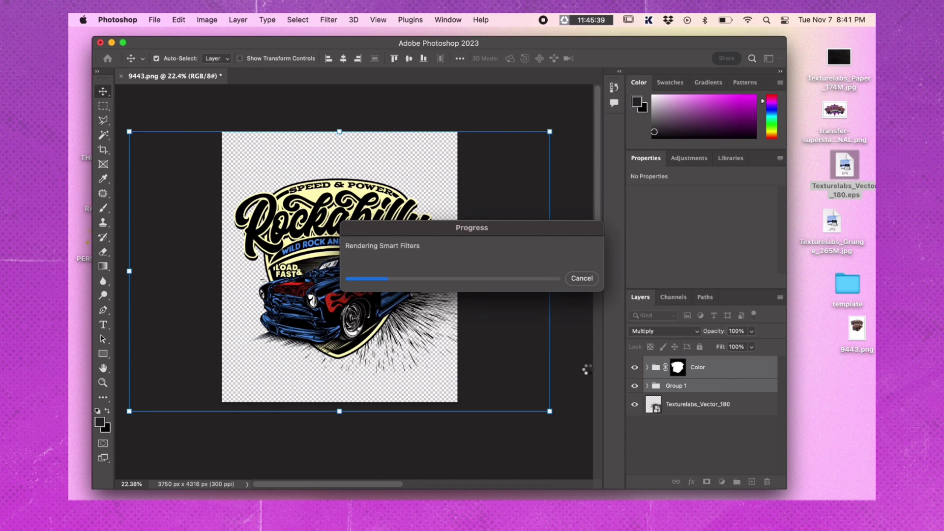
Add a Stroke effect to Group 1 and make the stroke colour white.
{"action": "left_click", "coordinate": [673, 386]}
{"action": "left_click", "coordinate": [691, 481]}
{"action": "left_click", "coordinate": [710, 364]}
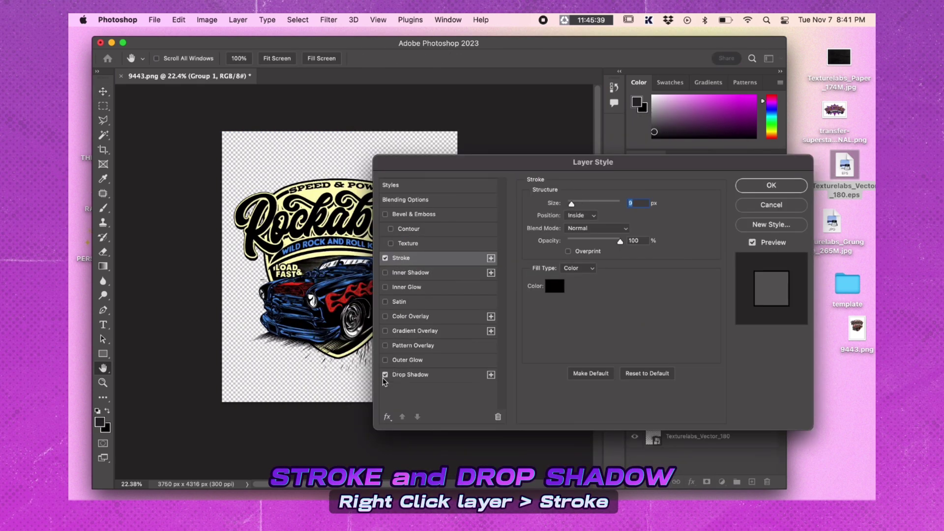
{"action": "left_click", "coordinate": [554, 286]}
{"action": "left_click", "coordinate": [437, 250]}
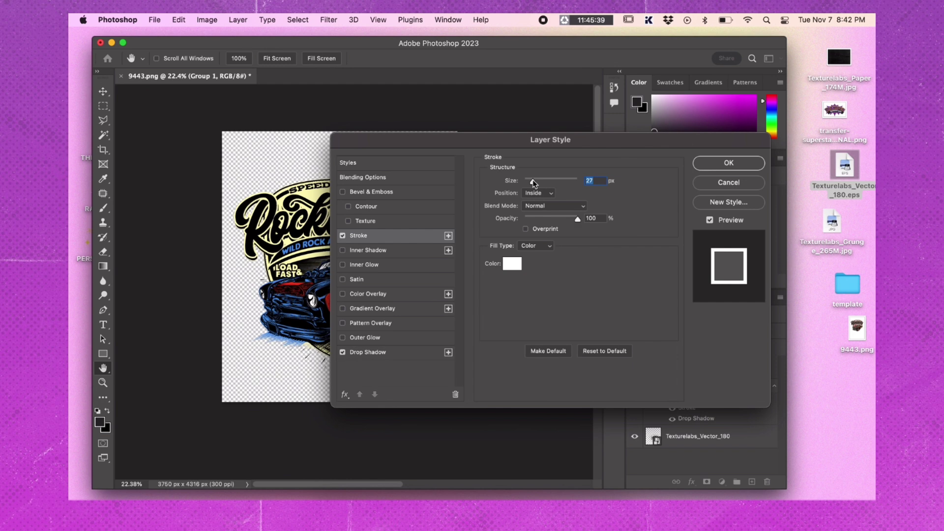
Set Group 1's white stroke to 5 px with its position Outside, and check the stroke colour.
{"action": "left_click_drag", "start_coordinate": [532, 178], "coordinate": [529, 184]}
{"action": "left_click", "coordinate": [540, 193]}
{"action": "left_click", "coordinate": [544, 185]}
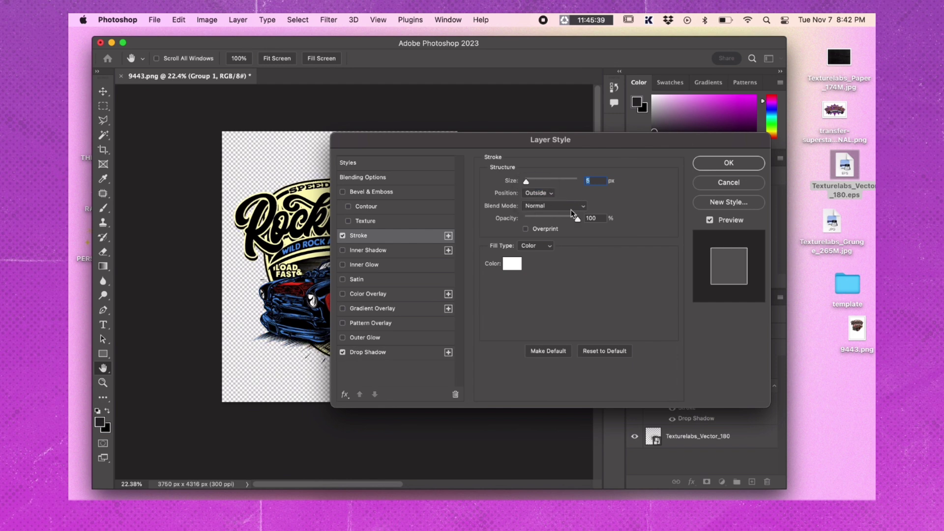
{"action": "left_click", "coordinate": [386, 352]}
{"action": "left_click", "coordinate": [374, 235]}
{"action": "left_click", "coordinate": [511, 263]}
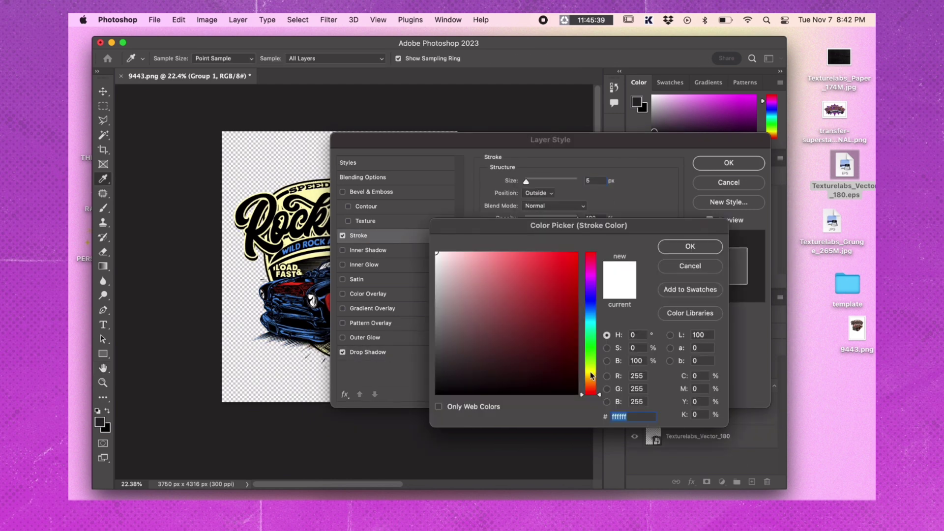
{"action": "left_click_drag", "start_coordinate": [570, 383], "coordinate": [594, 415]}
{"action": "left_click", "coordinate": [669, 246]}
Change the colour of Group 1's drop shadow to white.
{"action": "left_click", "coordinate": [368, 352]}
{"action": "left_click", "coordinate": [580, 183]}
{"action": "left_click", "coordinate": [586, 184]}
{"action": "left_click", "coordinate": [598, 183]}
{"action": "left_click_drag", "start_coordinate": [443, 258], "coordinate": [429, 247]}
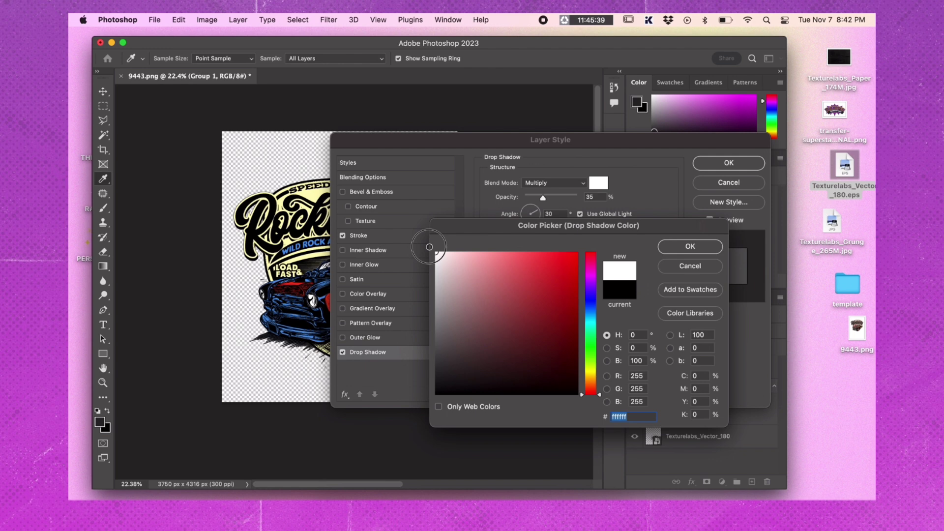
{"action": "left_click", "coordinate": [689, 246]}
Set the drop shadow to Normal blend mode, 100% opacity, a 43° angle and 18 px distance, and apply the layer style.
{"action": "left_click", "coordinate": [554, 183]}
{"action": "left_click", "coordinate": [549, 149]}
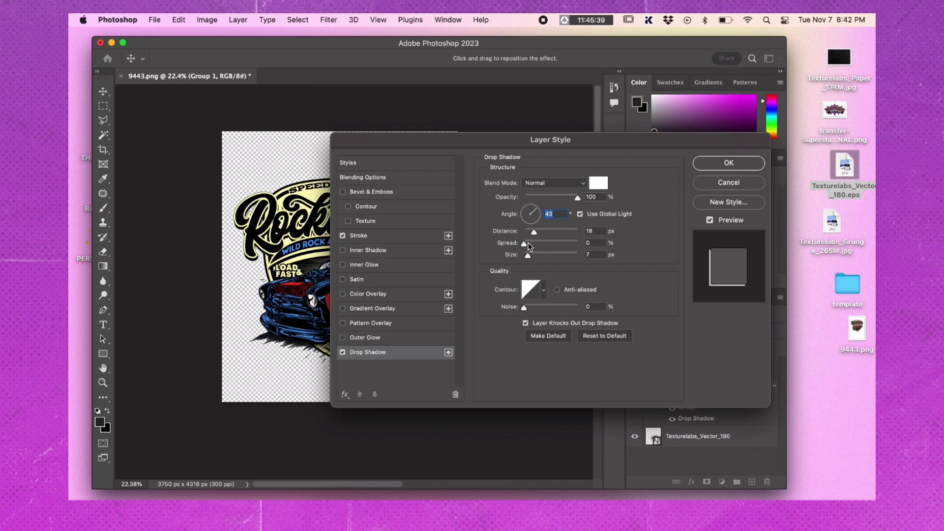
{"action": "left_click", "coordinate": [716, 166]}
{"action": "scroll", "coordinate": [366, 376], "scroll_direction": "up", "scroll_amount": 10}
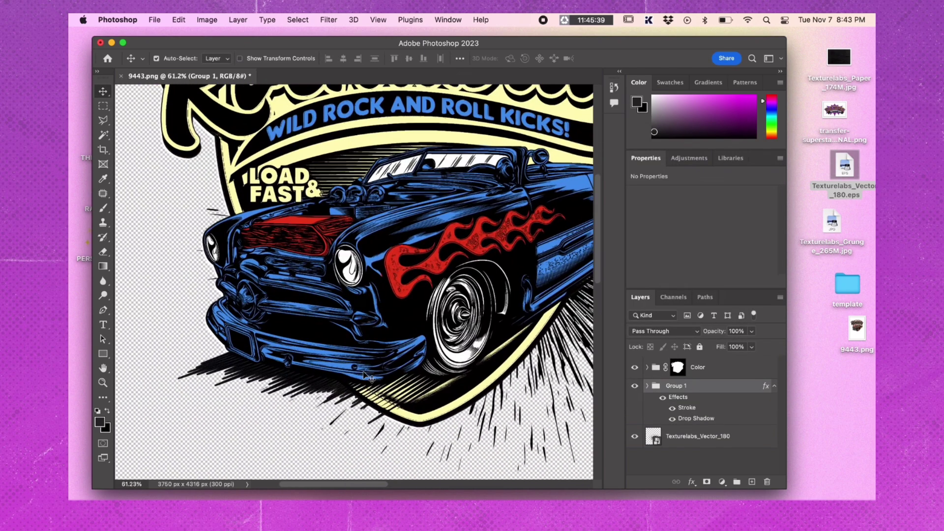
Switch to the Gradient tool and add a new empty layer above Group 1.
{"action": "scroll", "coordinate": [367, 376], "scroll_direction": "down", "scroll_amount": 10}
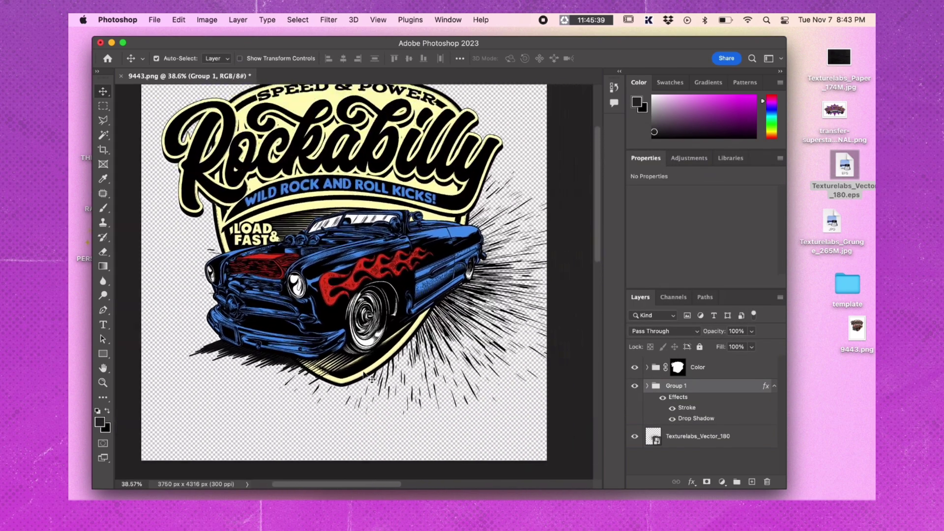
{"action": "left_click", "coordinate": [103, 266]}
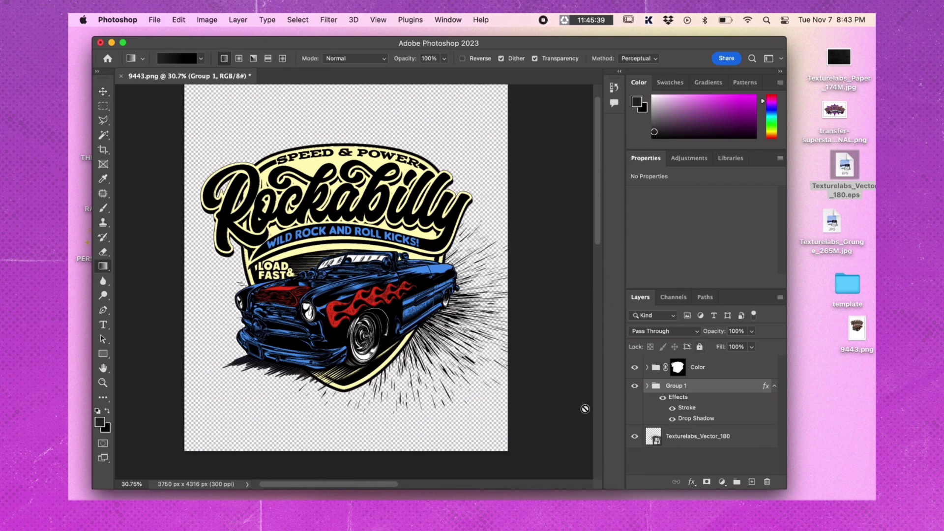
{"action": "scroll", "coordinate": [584, 408], "scroll_direction": "down", "scroll_amount": 1}
{"action": "left_click", "coordinate": [751, 481]}
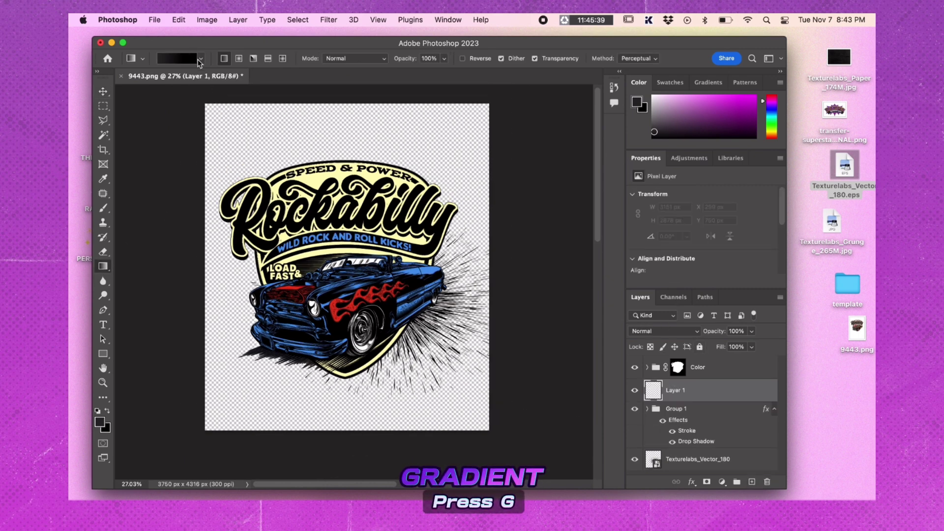
Choose a gradient preset and fill the layer behind the artwork with a vertical gradient from pale purple to blue.
{"action": "left_click", "coordinate": [177, 58]}
{"action": "left_click", "coordinate": [136, 95]}
{"action": "left_click", "coordinate": [189, 126]}
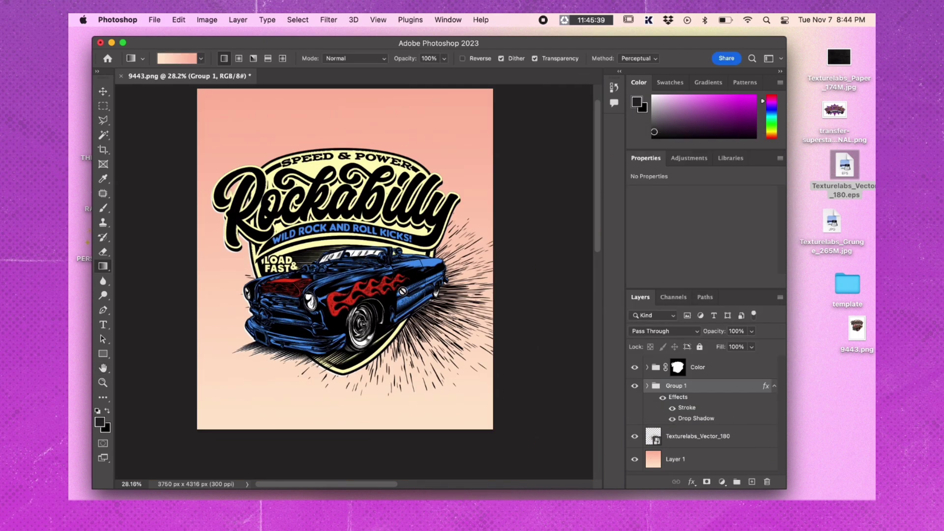
{"action": "left_click_drag", "start_coordinate": [367, 110], "coordinate": [356, 436]}
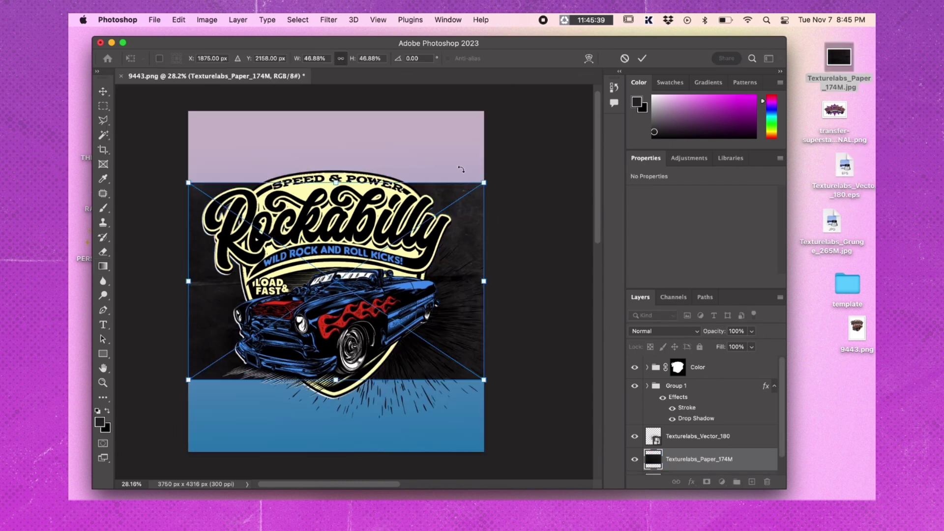
Place Texturelabs_Paper_174M above all layers, enlarge it to about 3942 × 5875 px and rotate it about 90°.
{"action": "key", "text": "Return"}
{"action": "key", "text": "super+t"}
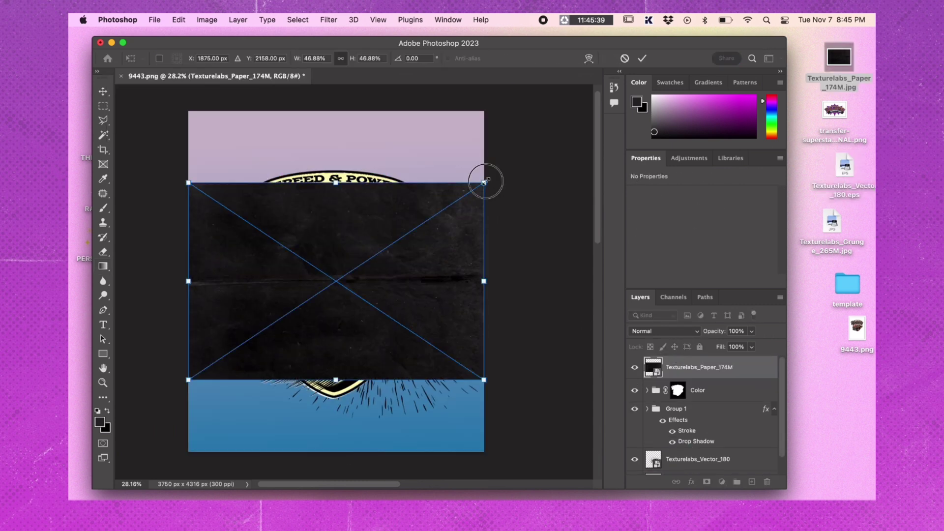
{"action": "left_click_drag", "start_coordinate": [485, 182], "coordinate": [536, 147]}
{"action": "key", "text": "super+minus"}
{"action": "left_click_drag", "start_coordinate": [488, 221], "coordinate": [395, 365]}
{"action": "left_click_drag", "start_coordinate": [430, 270], "coordinate": [480, 272]}
{"action": "key", "text": "Return"}
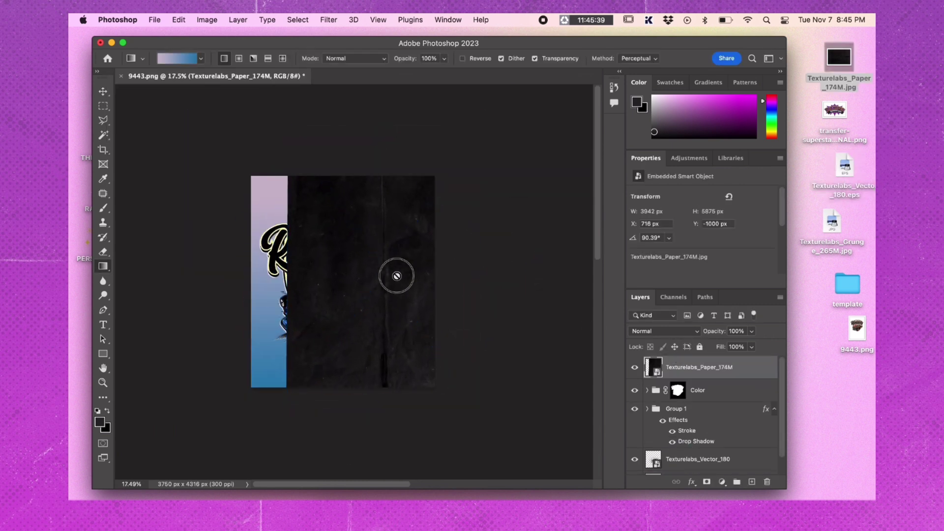
Move the paper texture sideways so it covers the whole canvas, and apply the transform.
{"action": "key", "text": "super+t"}
{"action": "left_click_drag", "start_coordinate": [412, 298], "coordinate": [371, 299]}
{"action": "left_click_drag", "start_coordinate": [470, 303], "coordinate": [476, 298]}
{"action": "key", "text": "super+z"}
{"action": "key", "text": "Return"}
Set the blend mode of the Texturelabs_Paper_174M layer to Screen.
{"action": "left_click", "coordinate": [664, 331]}
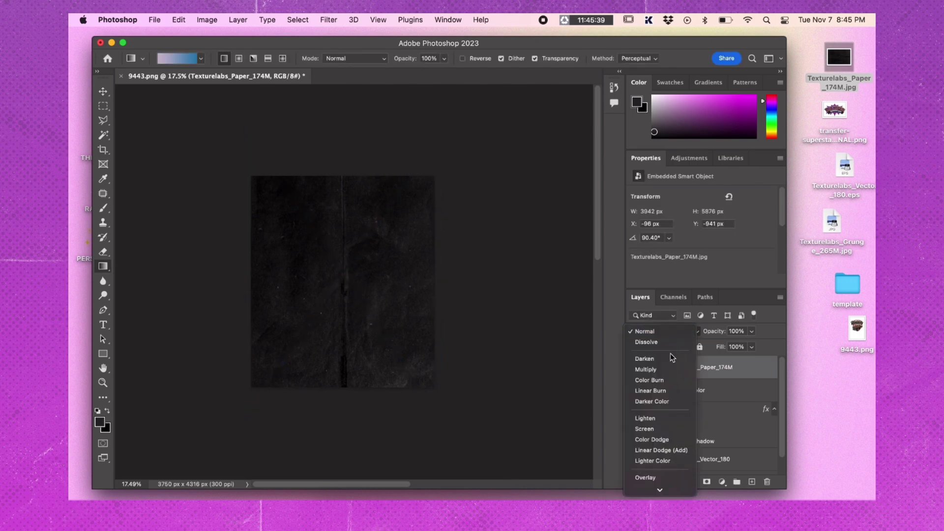
{"action": "scroll", "coordinate": [474, 328], "scroll_direction": "up", "scroll_amount": 5}
{"action": "scroll", "coordinate": [474, 328], "scroll_direction": "up", "scroll_amount": 2}
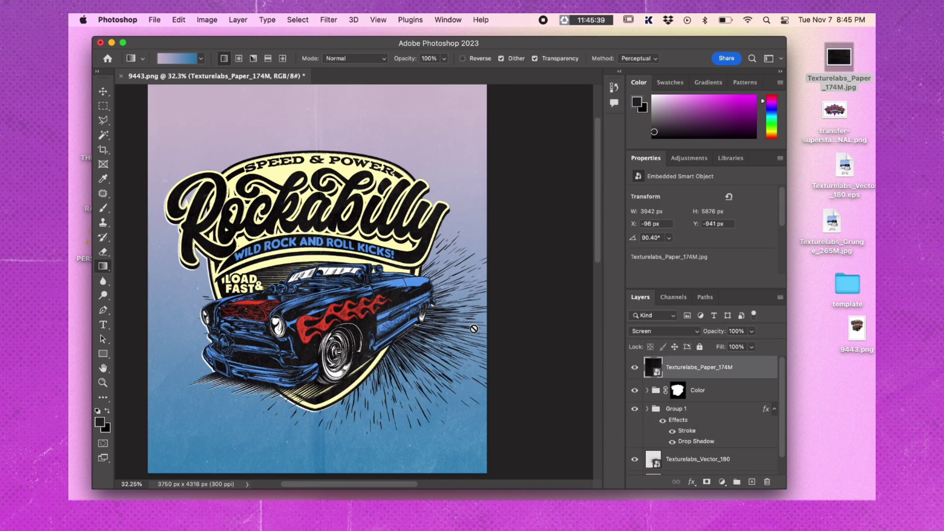
Add a text layer reading "Transfer Superstars" in the BadaBoom BB font and choose a larger font size.
{"action": "key", "text": "t"}
{"action": "left_click", "coordinate": [207, 147]}
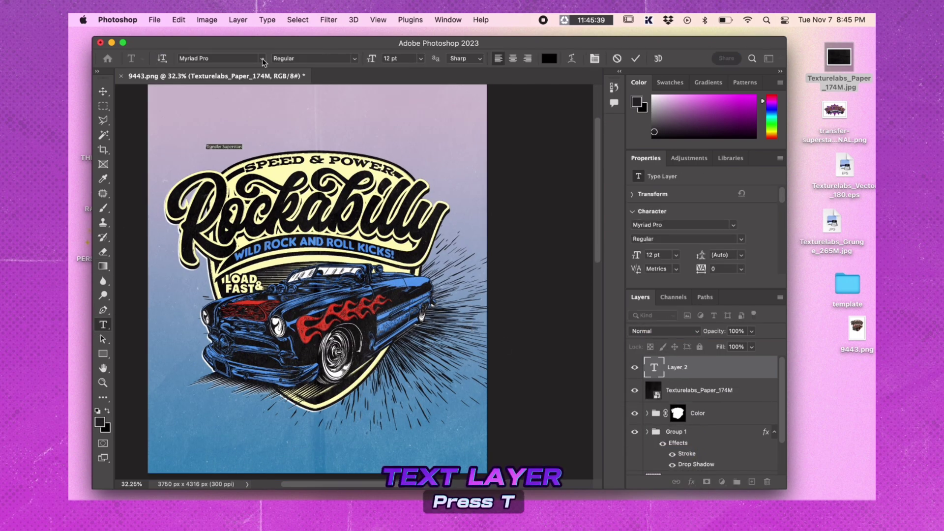
{"action": "left_click", "coordinate": [263, 59]}
{"action": "scroll", "coordinate": [262, 216], "scroll_direction": "down", "scroll_amount": 5}
{"action": "left_click", "coordinate": [262, 217]}
{"action": "left_click", "coordinate": [420, 59]}
{"action": "left_click", "coordinate": [398, 214]}
Scale the Transfer Superstars text to about 109 pt, nearly the canvas width, and place it below the car.
{"action": "key", "text": "super+t"}
{"action": "left_click_drag", "start_coordinate": [407, 154], "coordinate": [495, 210]}
{"action": "left_click_drag", "start_coordinate": [344, 189], "coordinate": [359, 403]}
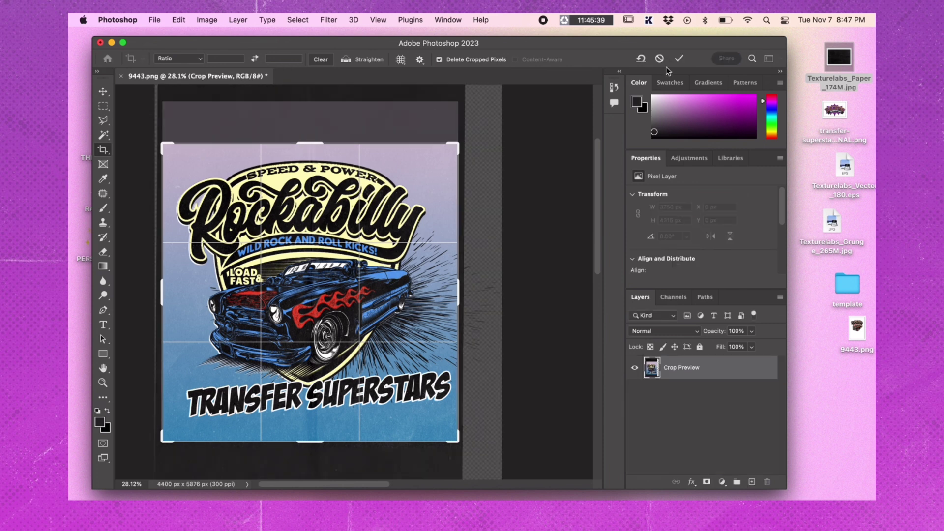
Crop the canvas to 3750 × 3784 px and reposition the Transfer Superstars text under the car.
{"action": "left_click", "coordinate": [679, 59]}
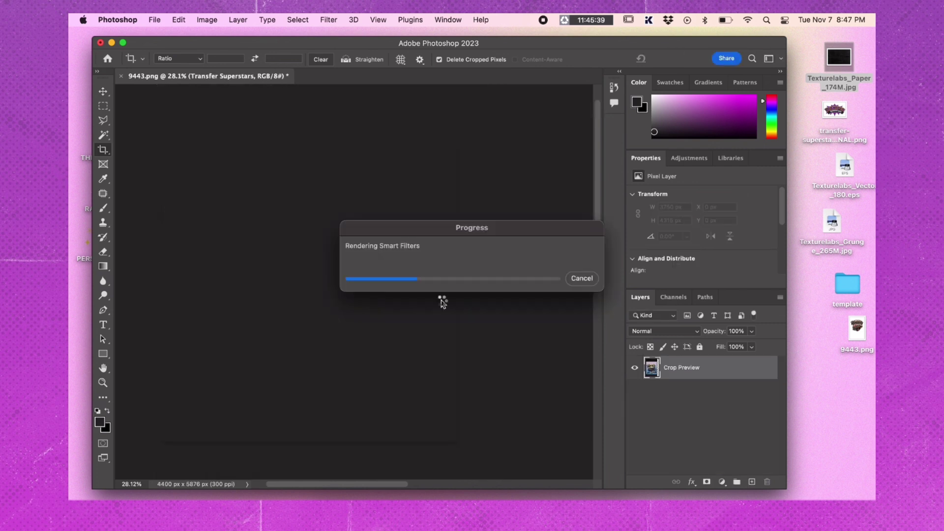
{"action": "left_click_drag", "start_coordinate": [378, 389], "coordinate": [376, 395]}
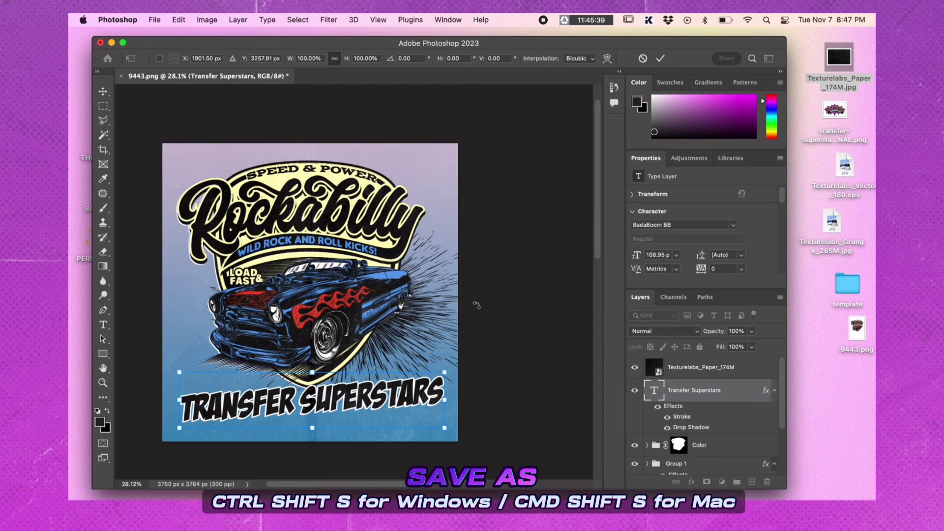